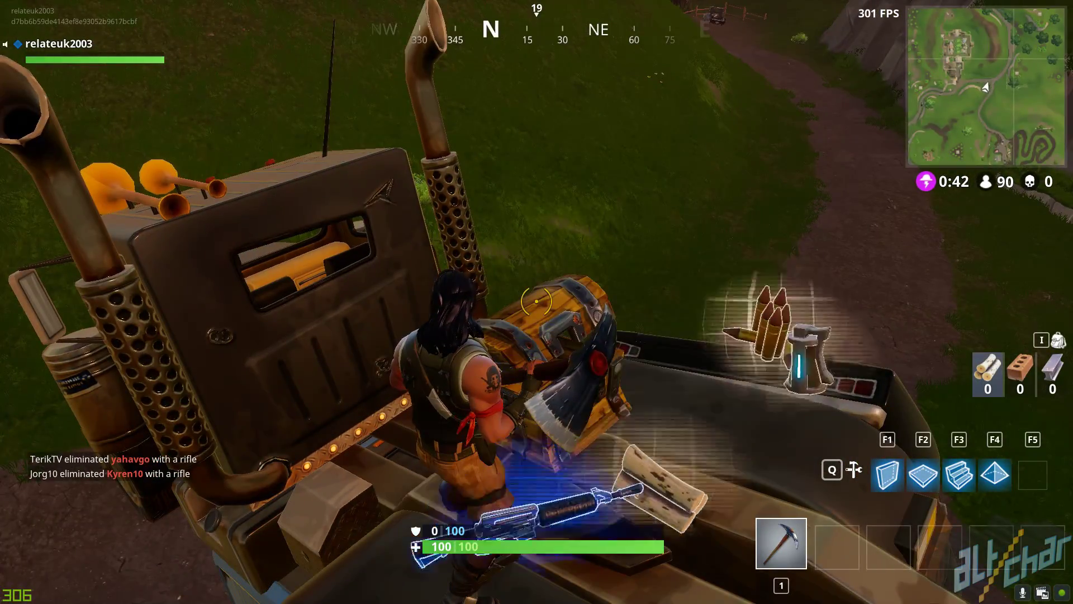
{"action": "key", "text": "e"}
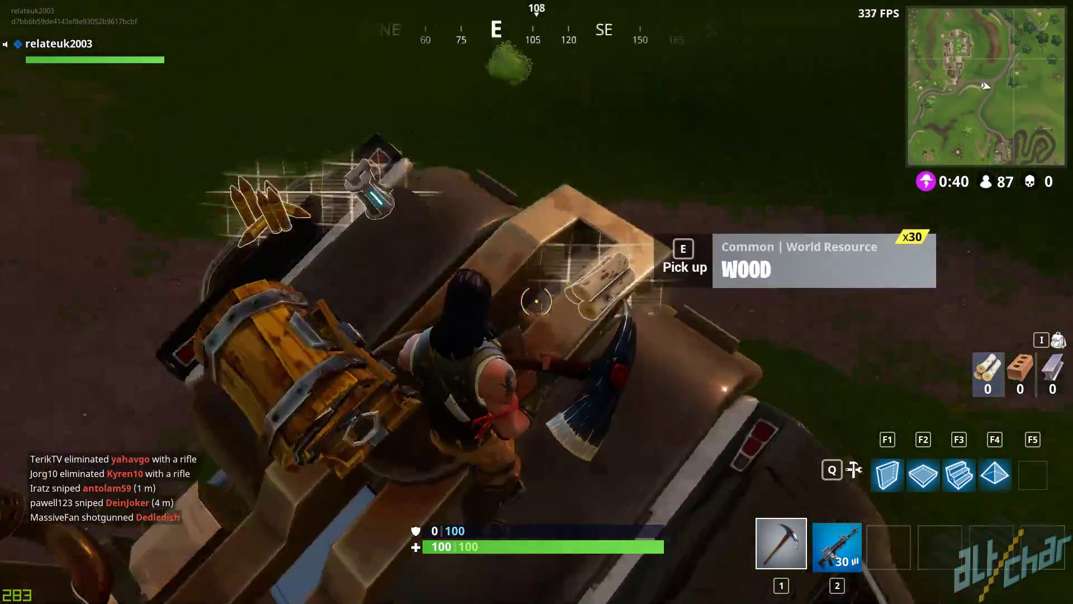
{"action": "key", "text": "e"}
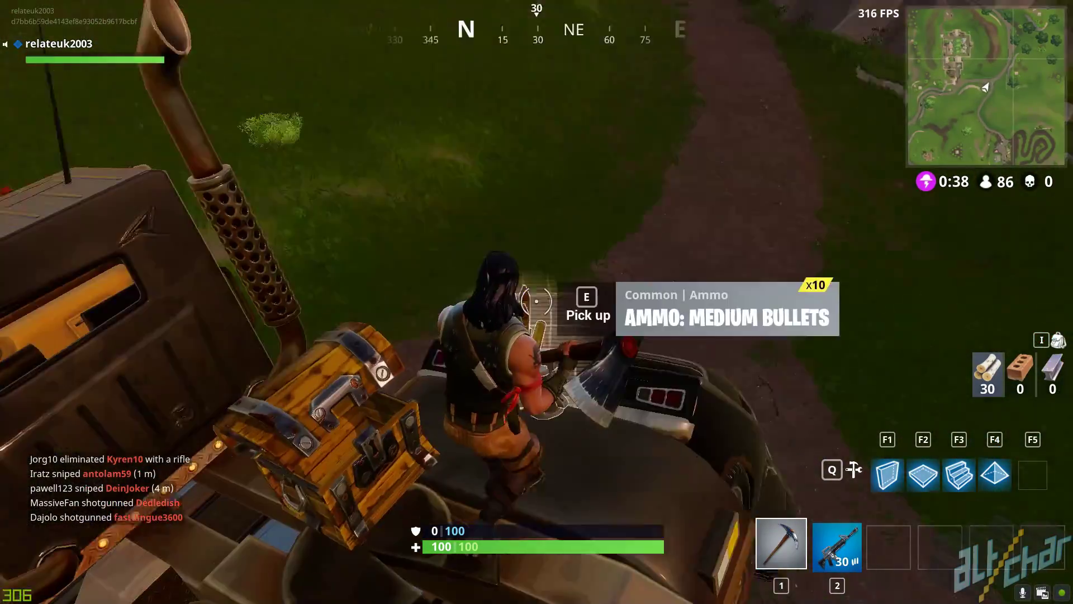
{"action": "key", "text": "e"}
{"action": "key", "text": "e"}
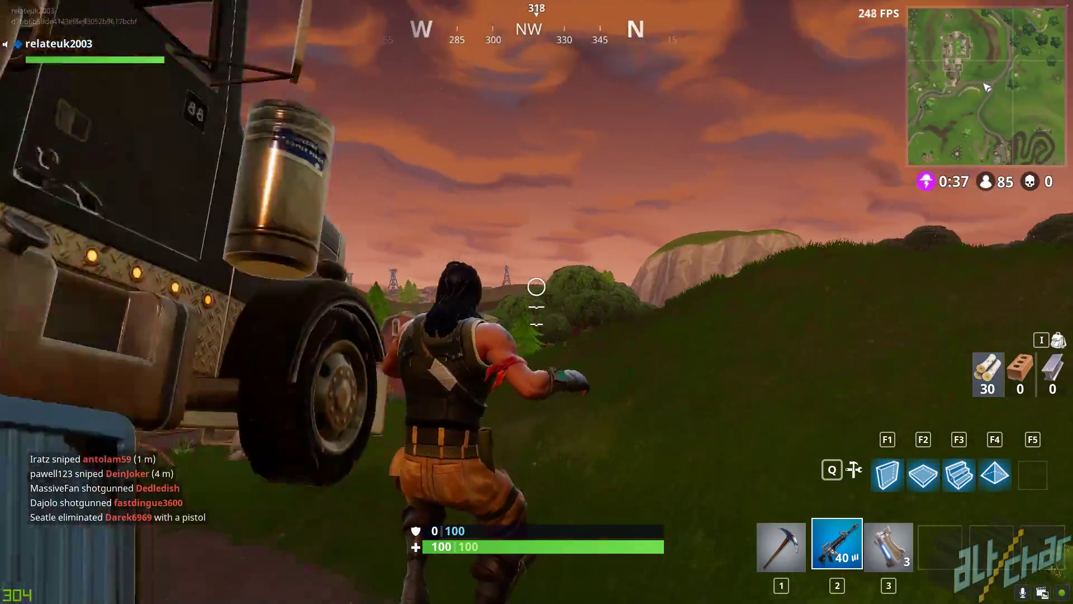
{"action": "key", "text": "w"}
{"action": "key", "text": "3"}
{"action": "key", "text": "m"}
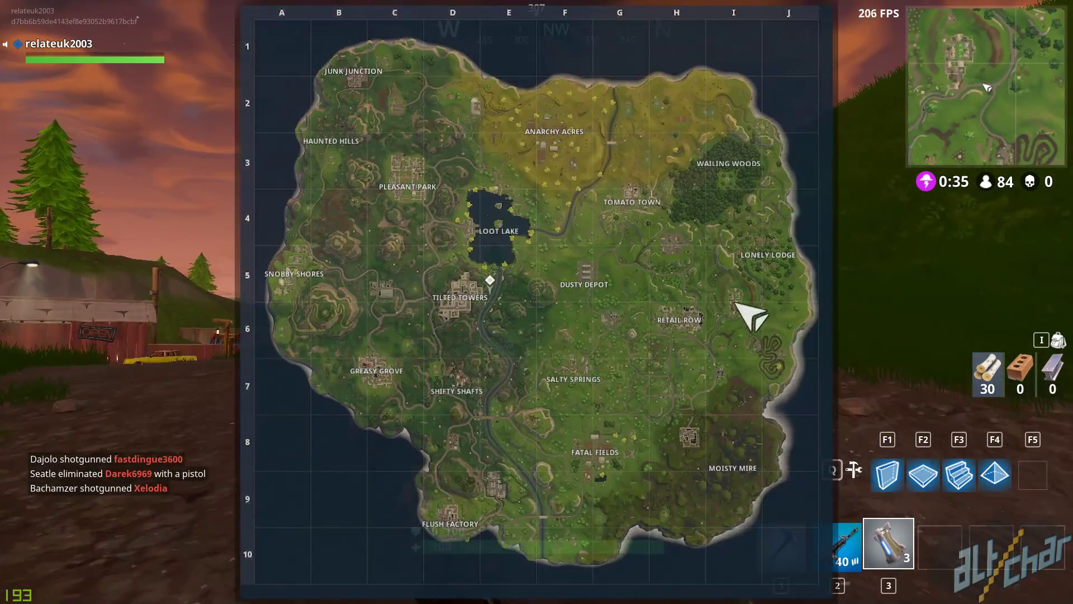
{"action": "key", "text": "m"}
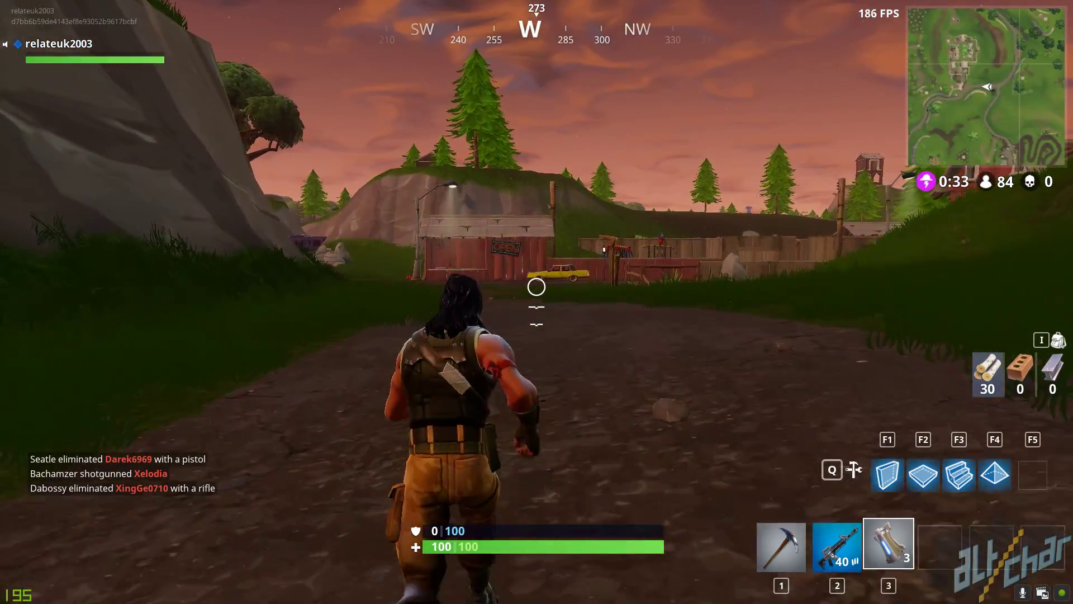
{"action": "key", "text": "2"}
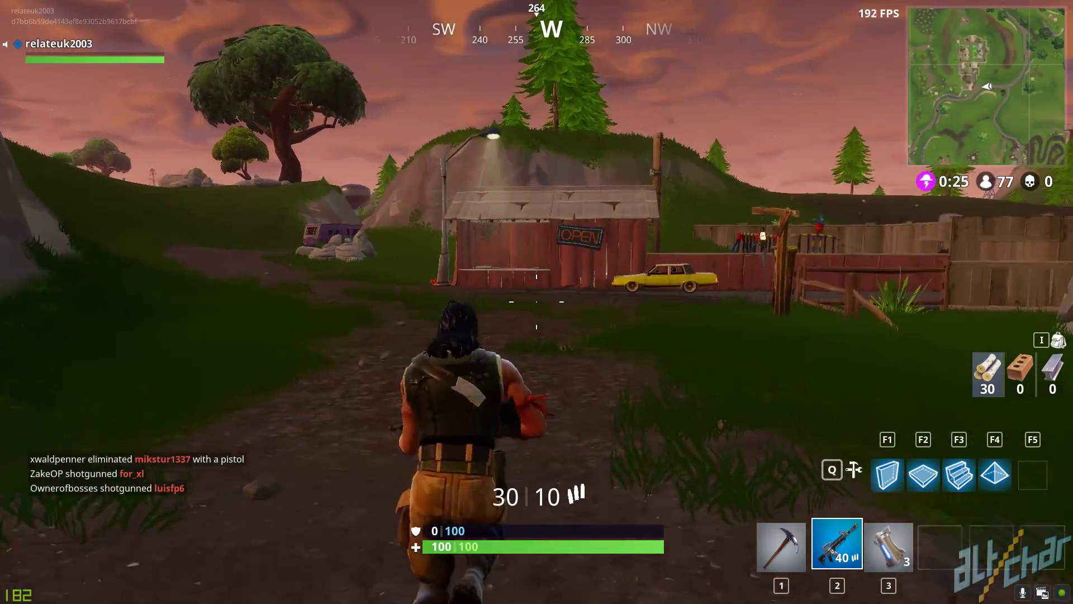
{"action": "key", "text": "w"}
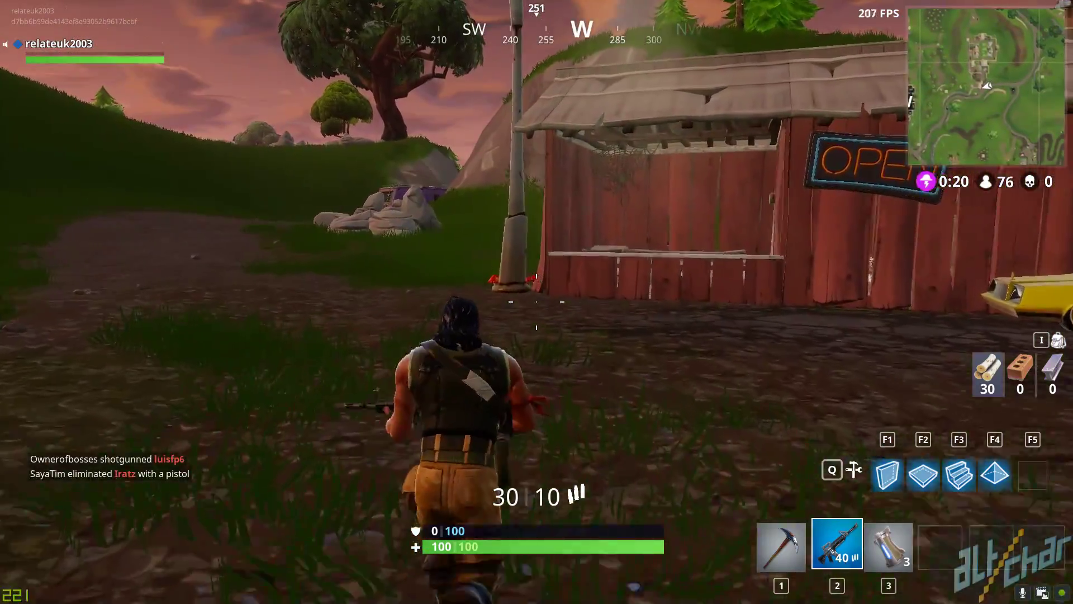
{"action": "key", "text": "space"}
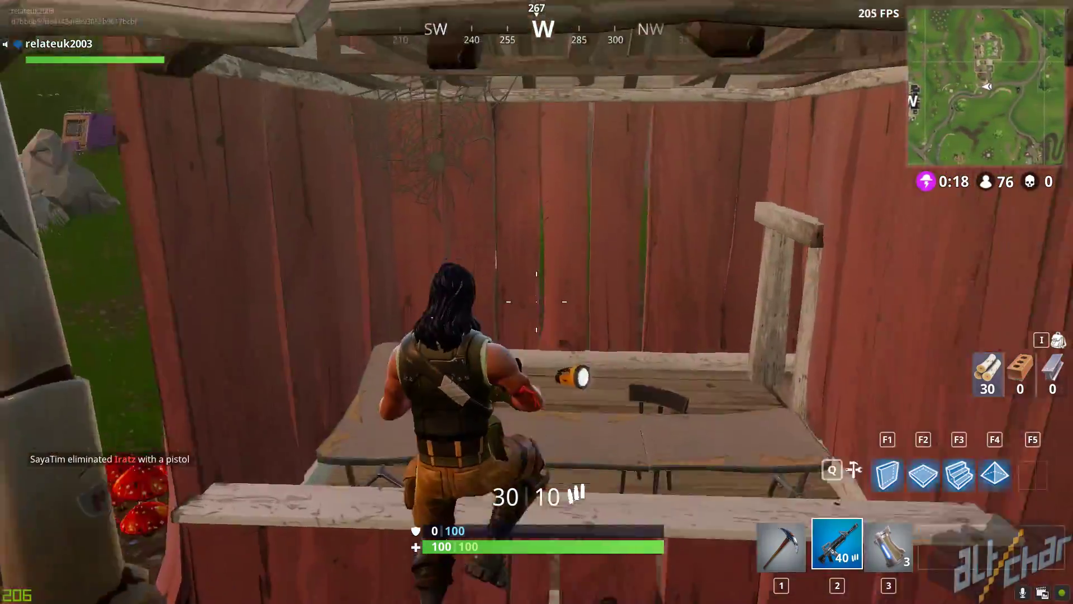
{"action": "key", "text": "w"}
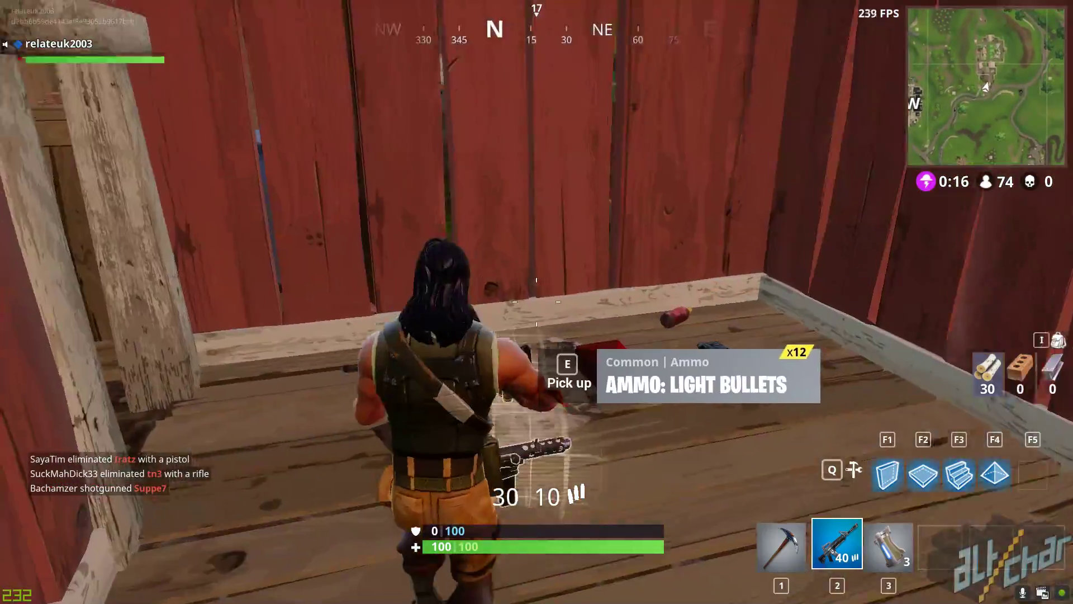
{"action": "key", "text": "e"}
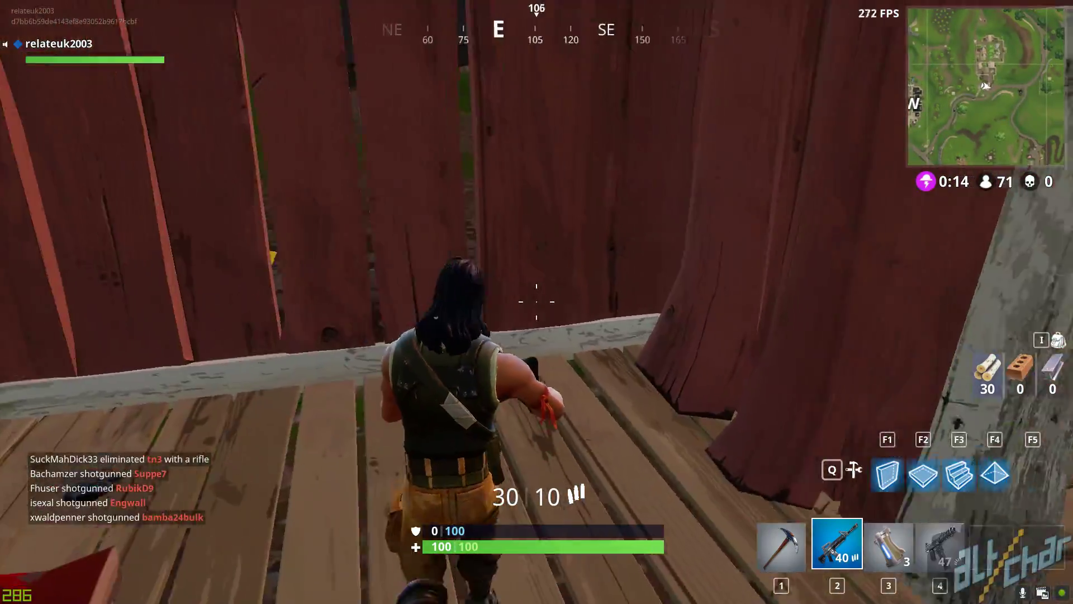
{"action": "key", "text": "w"}
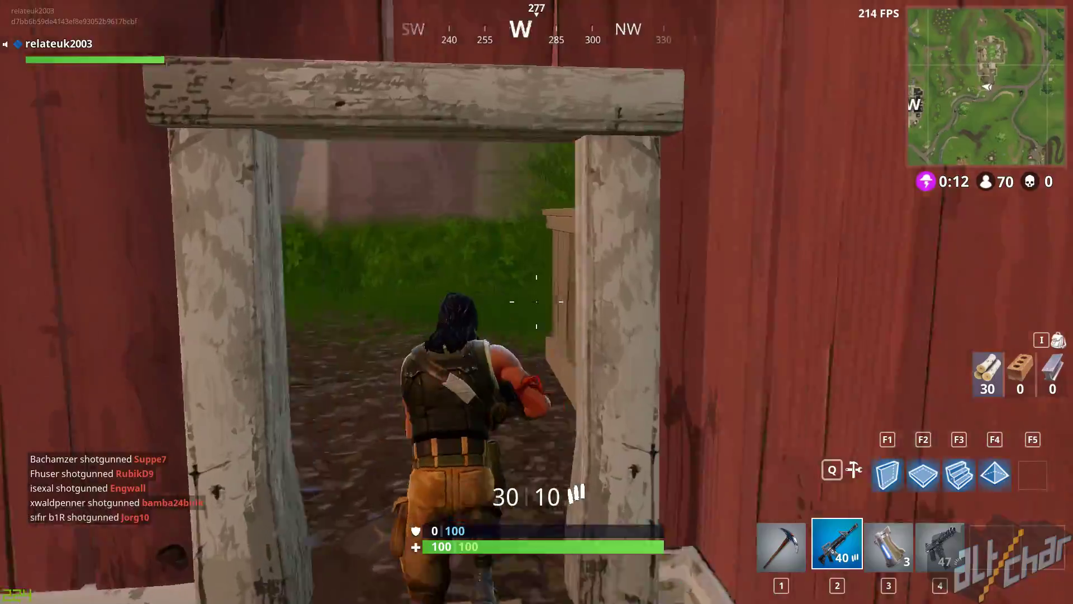
{"action": "key", "text": "w"}
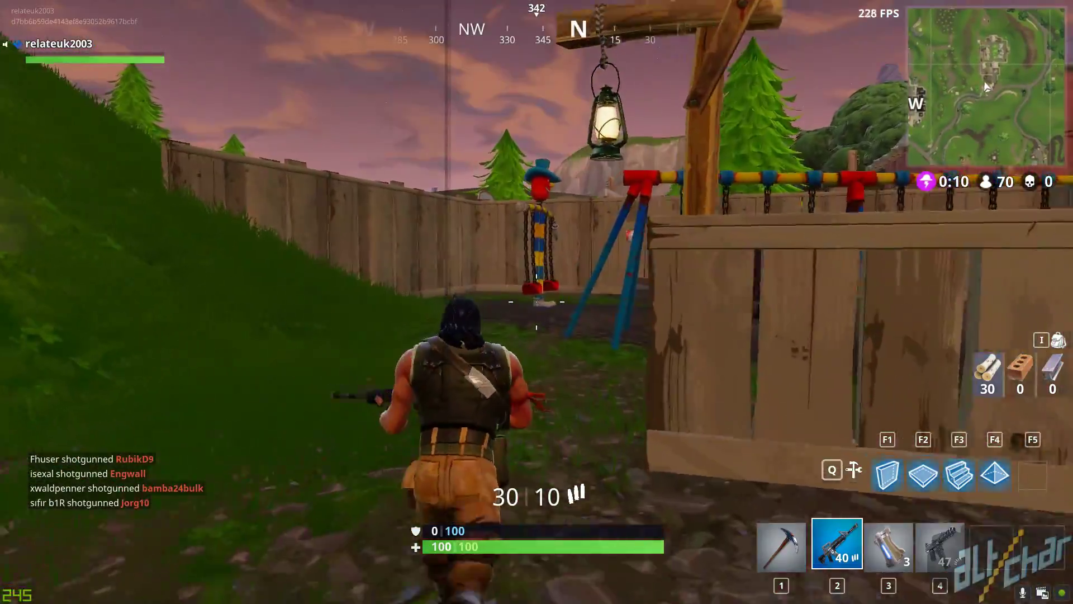
{"action": "key", "text": "w"}
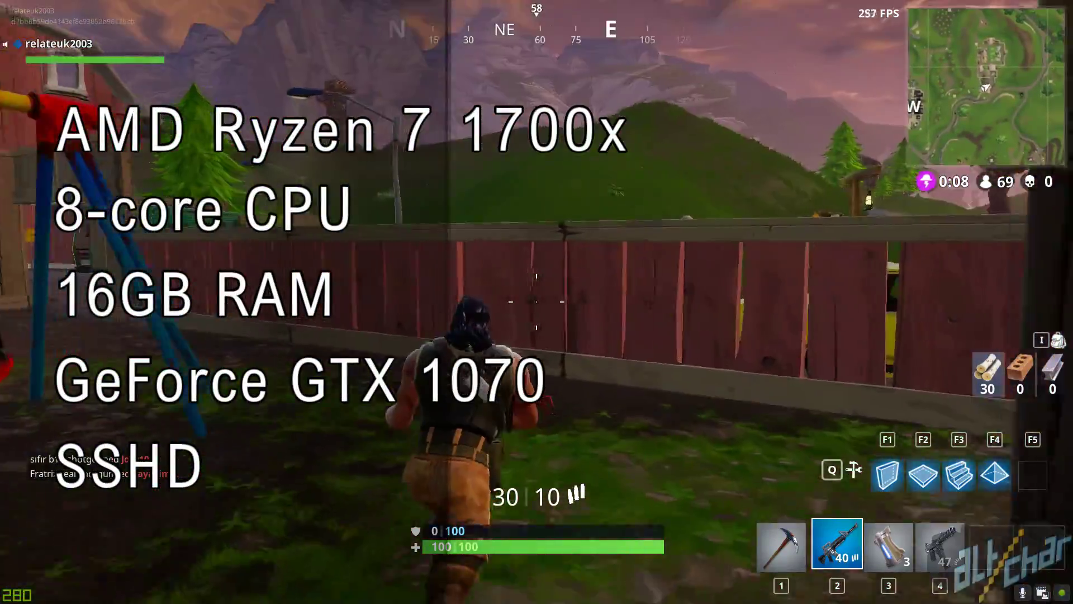
{"action": "key", "text": "w"}
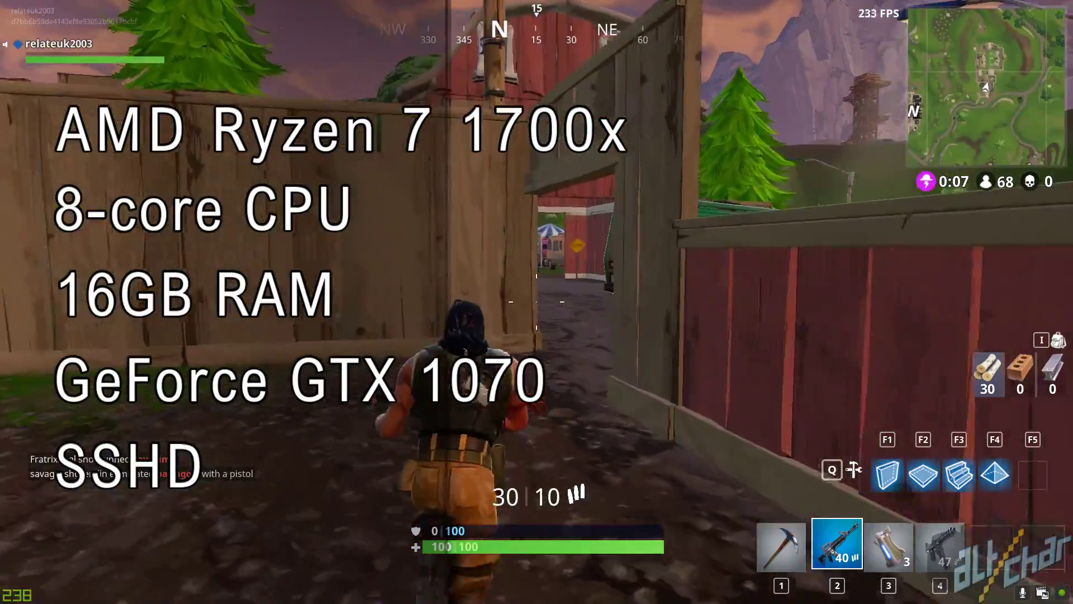
{"action": "key", "text": "w"}
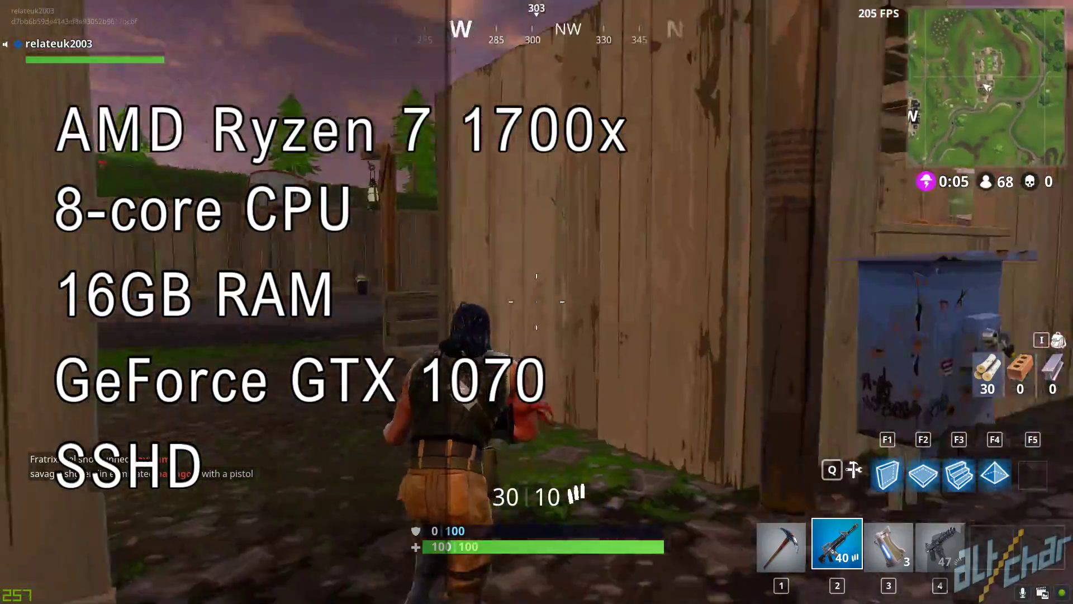
{"action": "key", "text": "w"}
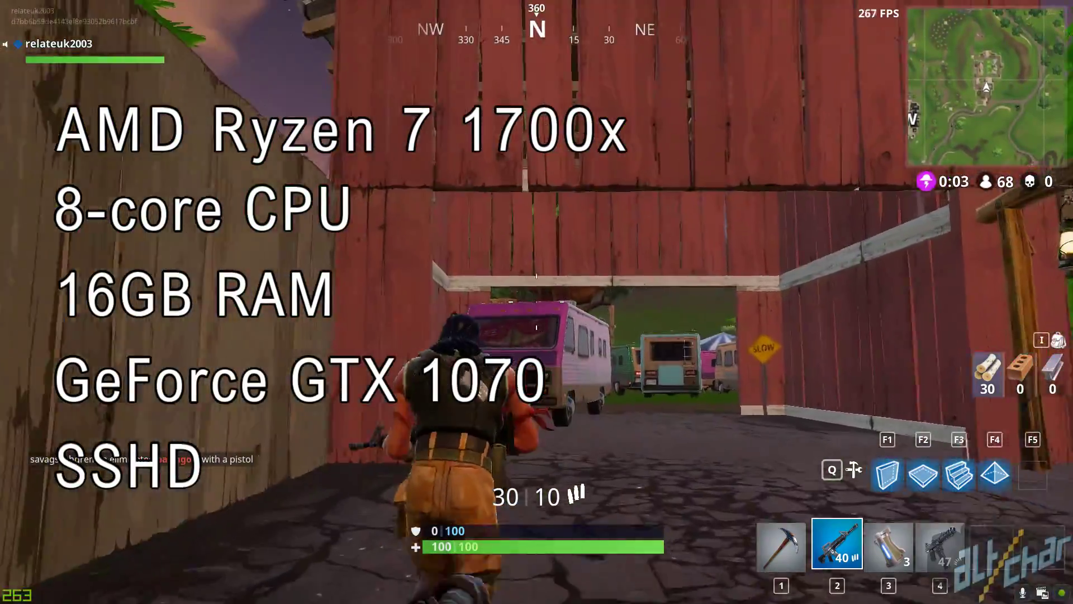
{"action": "key", "text": "w"}
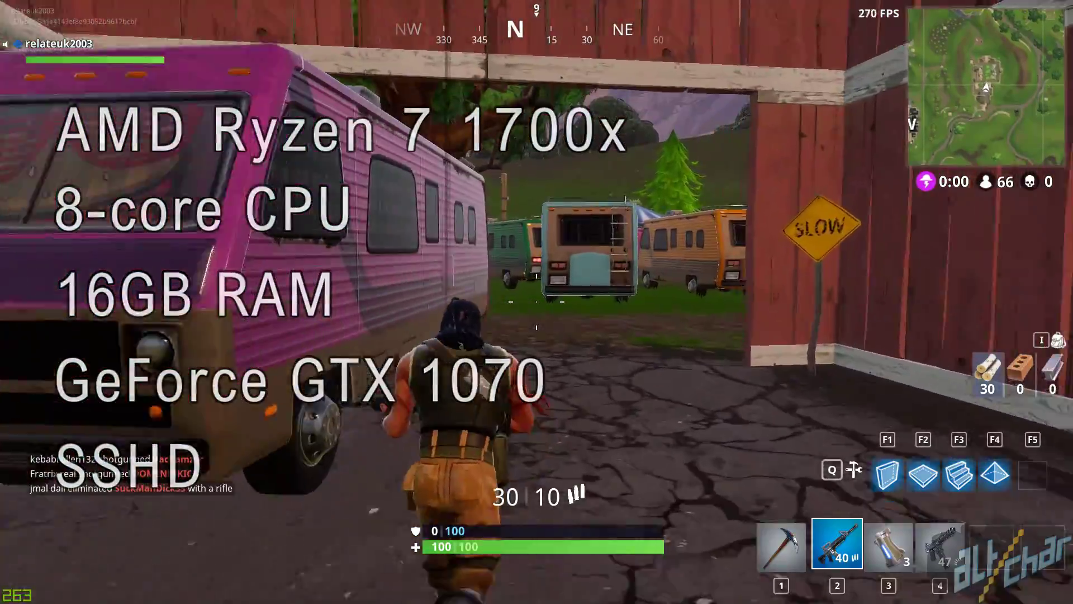
{"action": "key", "text": "w"}
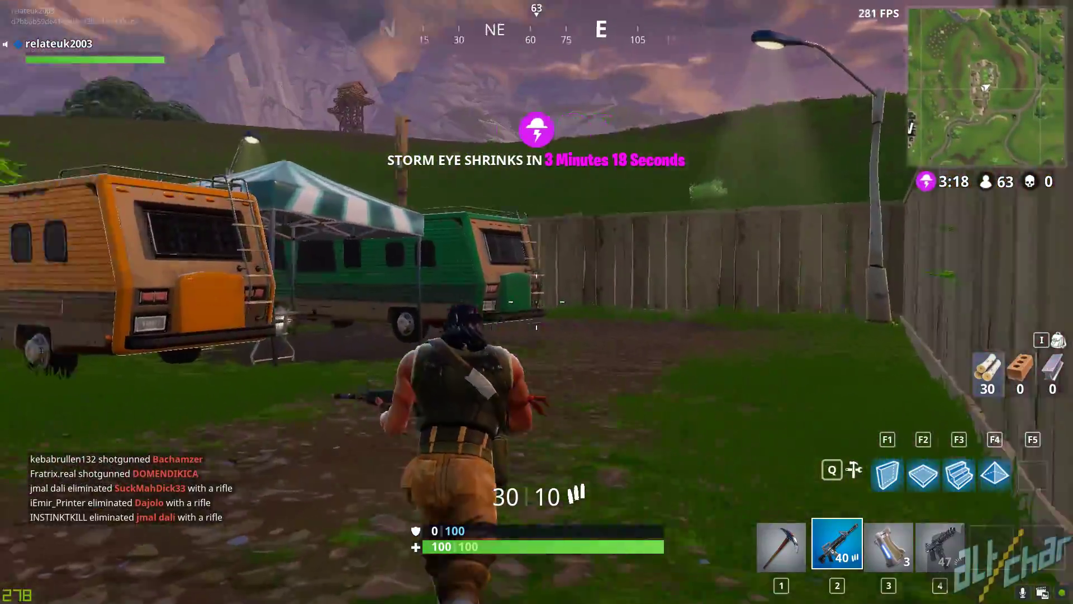
{"action": "key", "text": "w"}
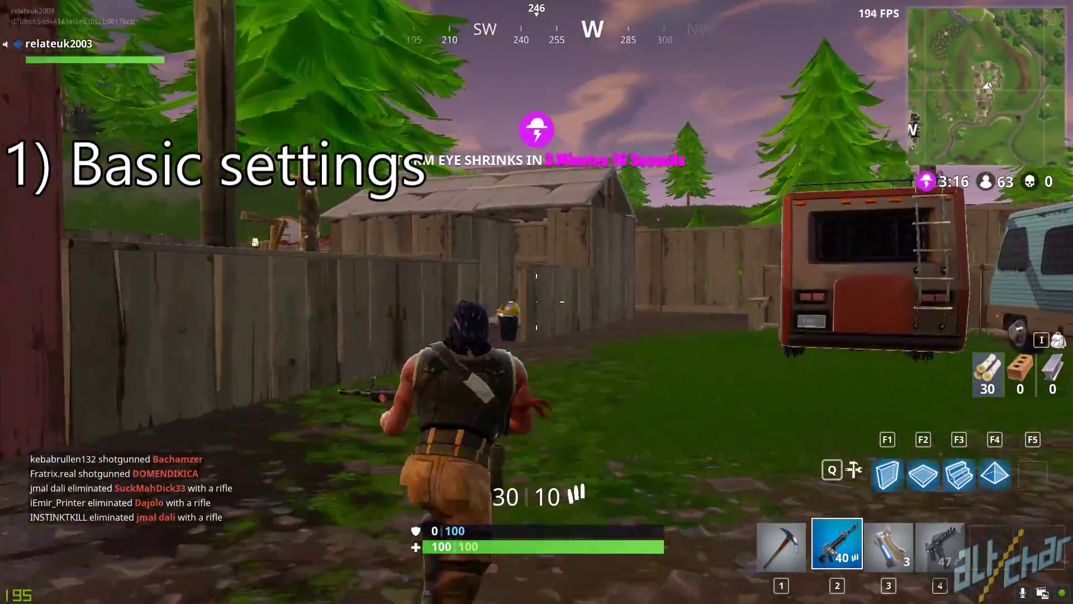
{"action": "key", "text": "w"}
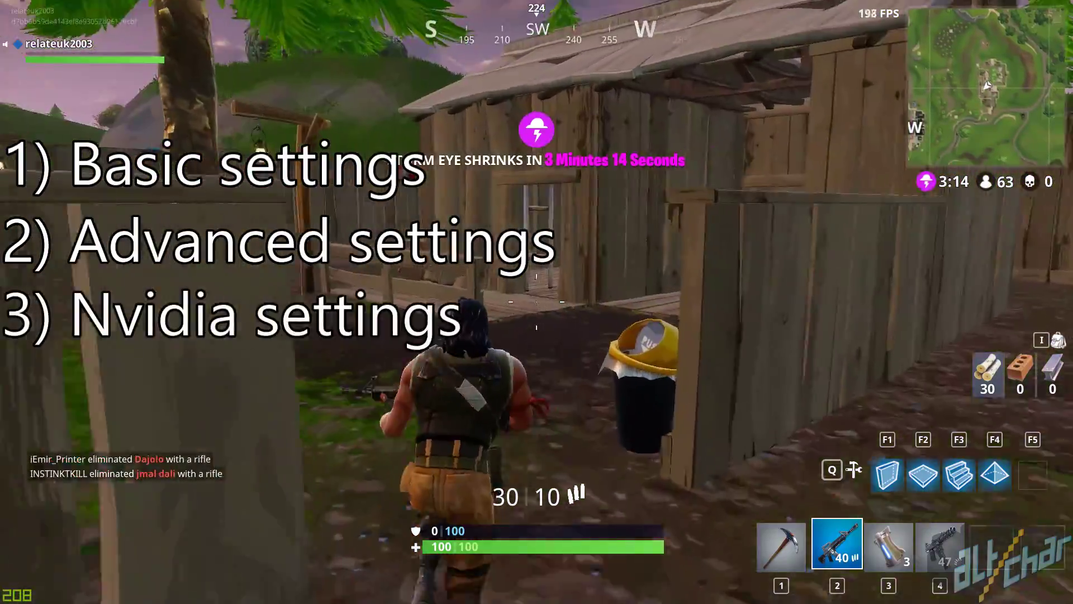
{"action": "key", "text": "w"}
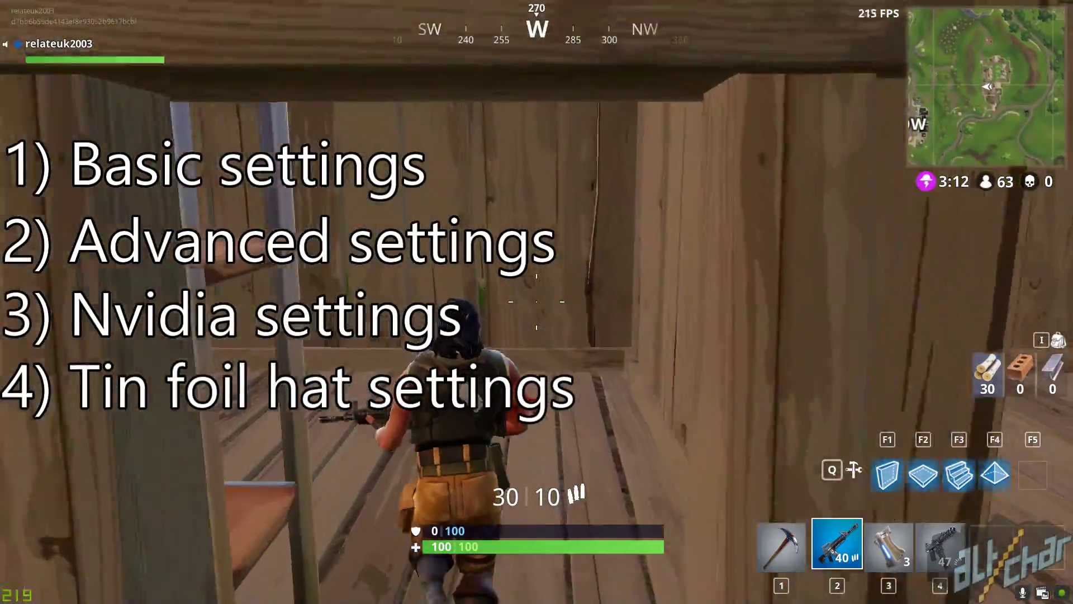
{"action": "key", "text": "w"}
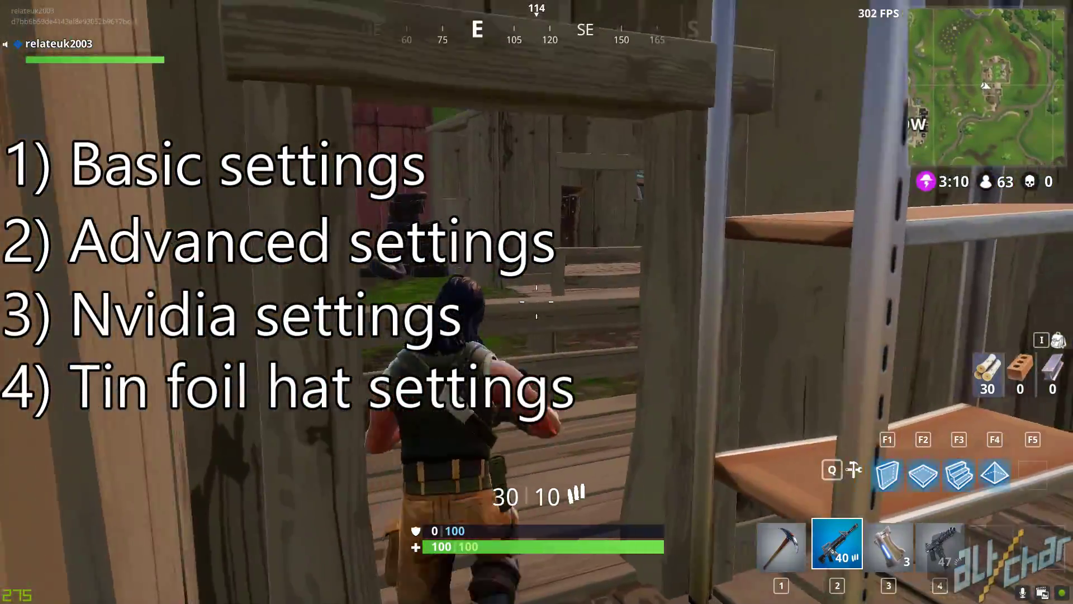
{"action": "key", "text": "w"}
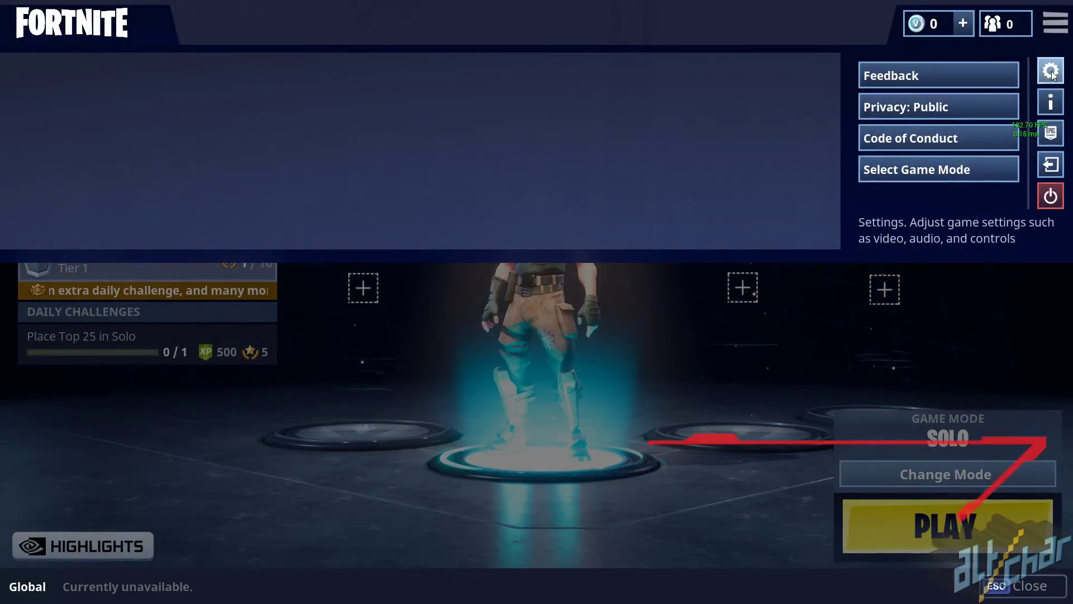
Step: Open the game's video settings and set the window mode to Fullscreen
{"action": "left_click", "coordinate": [1052, 74]}
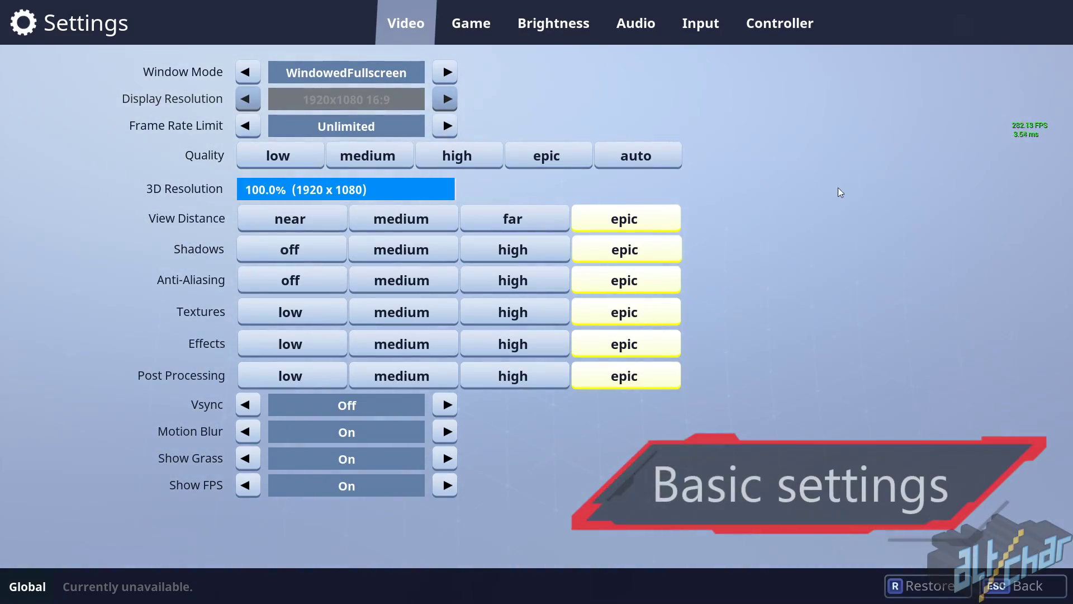
{"action": "left_click", "coordinate": [444, 71]}
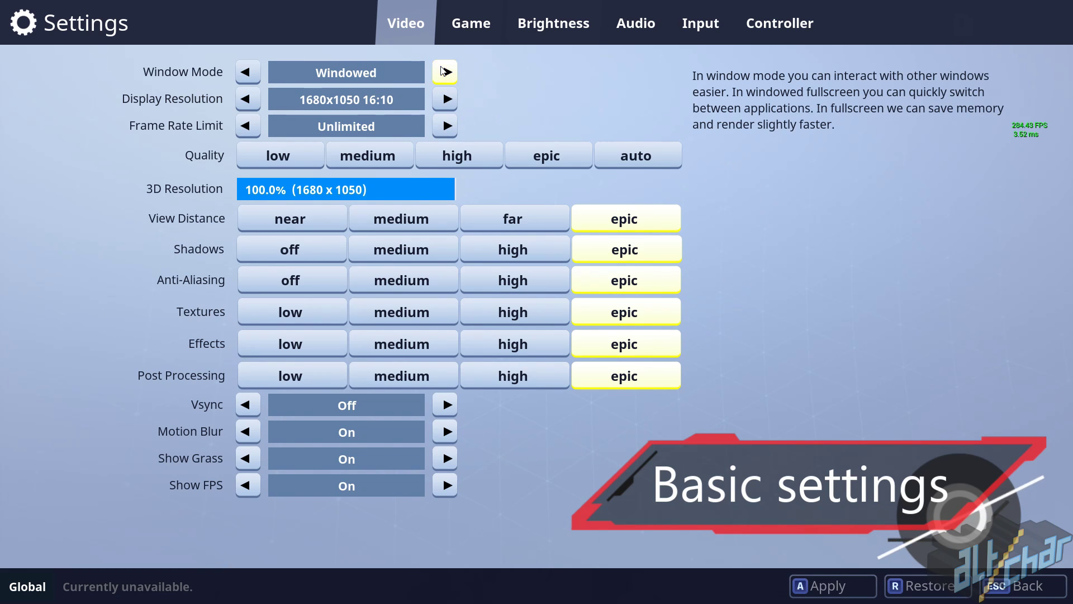
{"action": "left_click", "coordinate": [445, 71]}
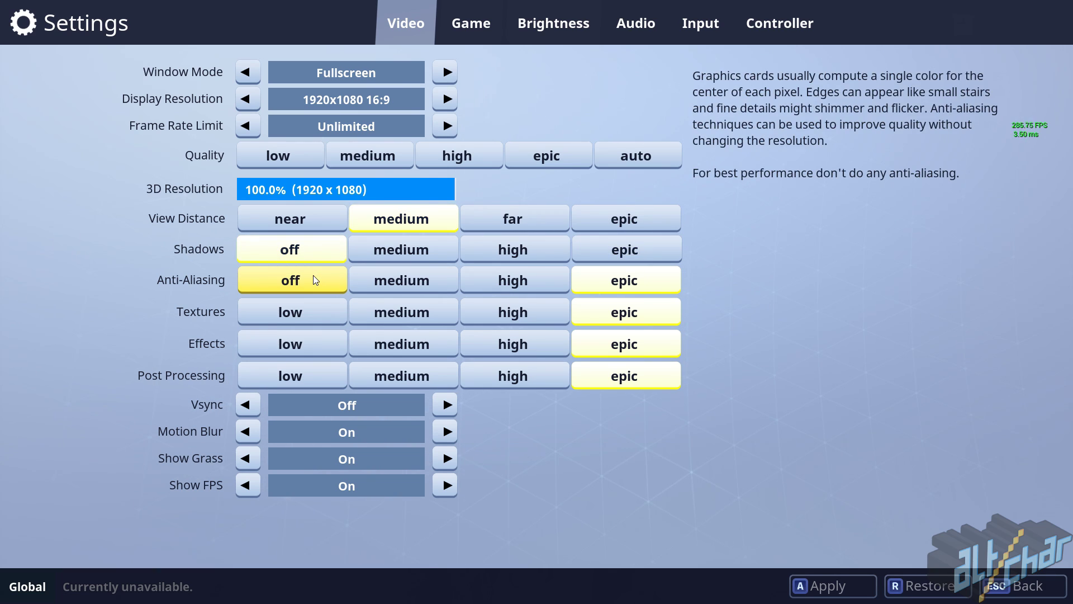
Step: Turn Anti-Aliasing off, set Textures to medium, and set Effects and Post Processing to low in the video settings
{"action": "left_click", "coordinate": [400, 318]}
{"action": "left_click", "coordinate": [317, 347]}
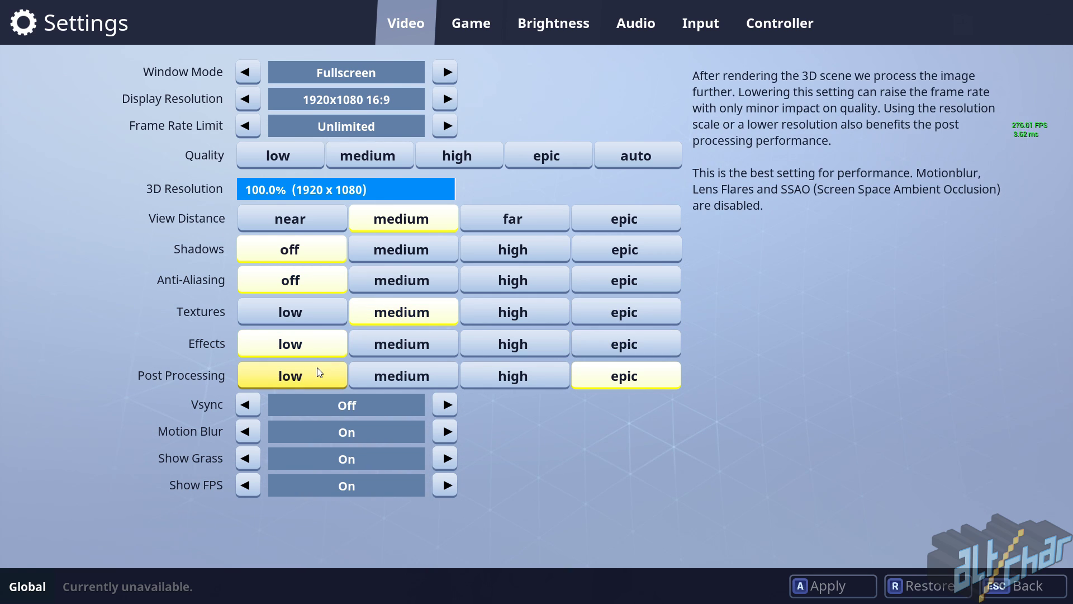
{"action": "left_click", "coordinate": [317, 367]}
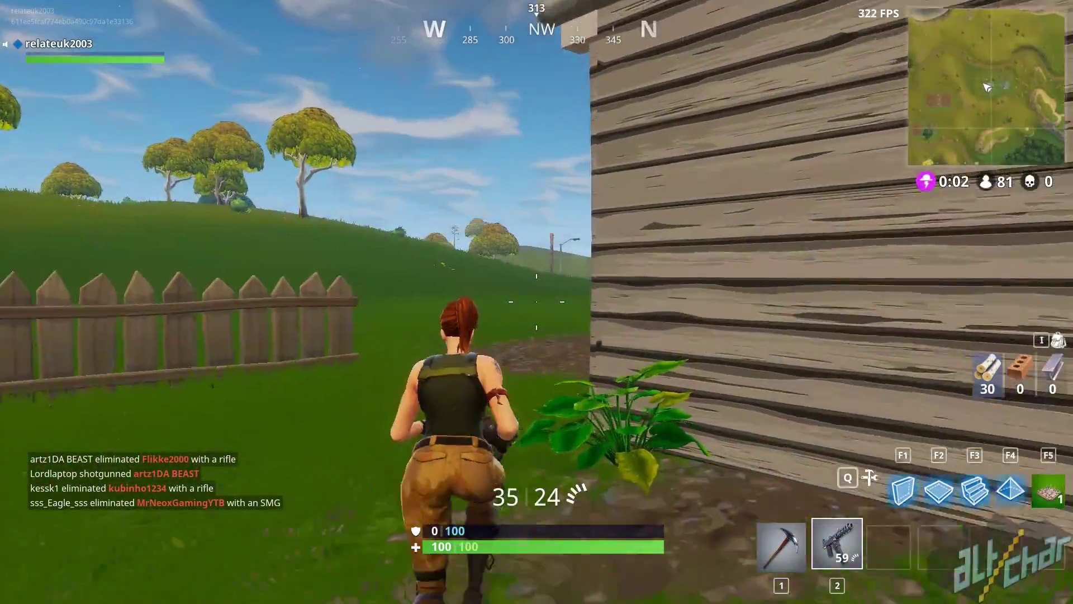
{"action": "key", "text": "w"}
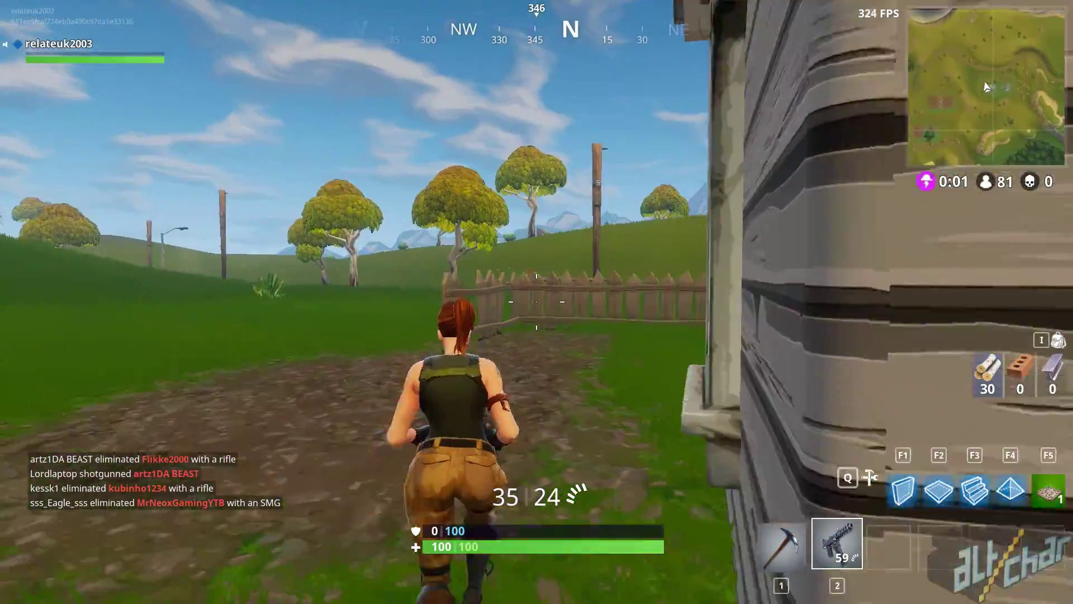
{"action": "key", "text": "w"}
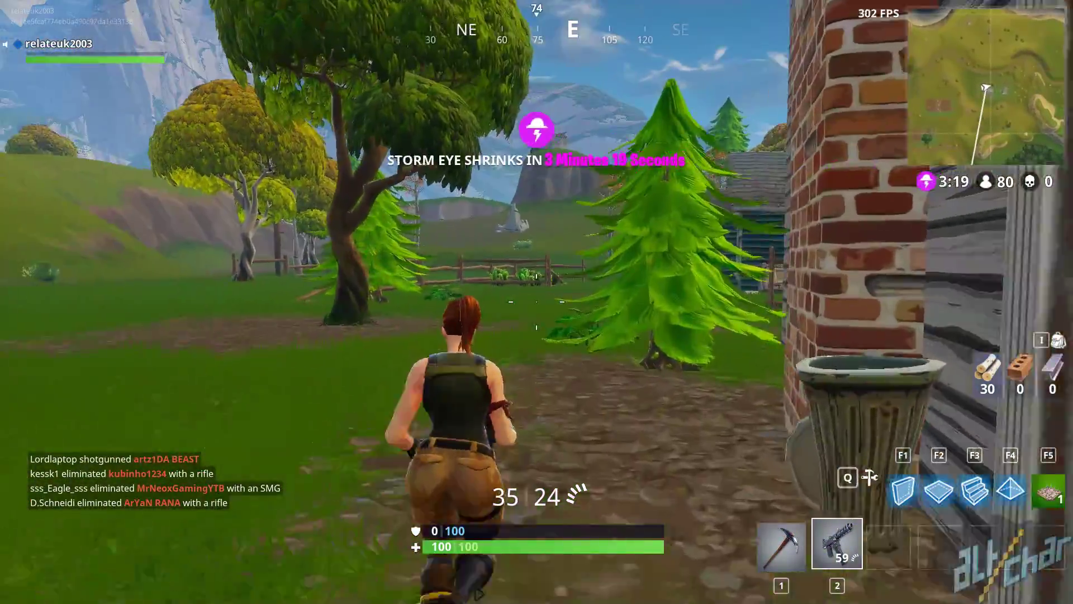
{"action": "key", "text": "w"}
{"action": "key", "text": "m"}
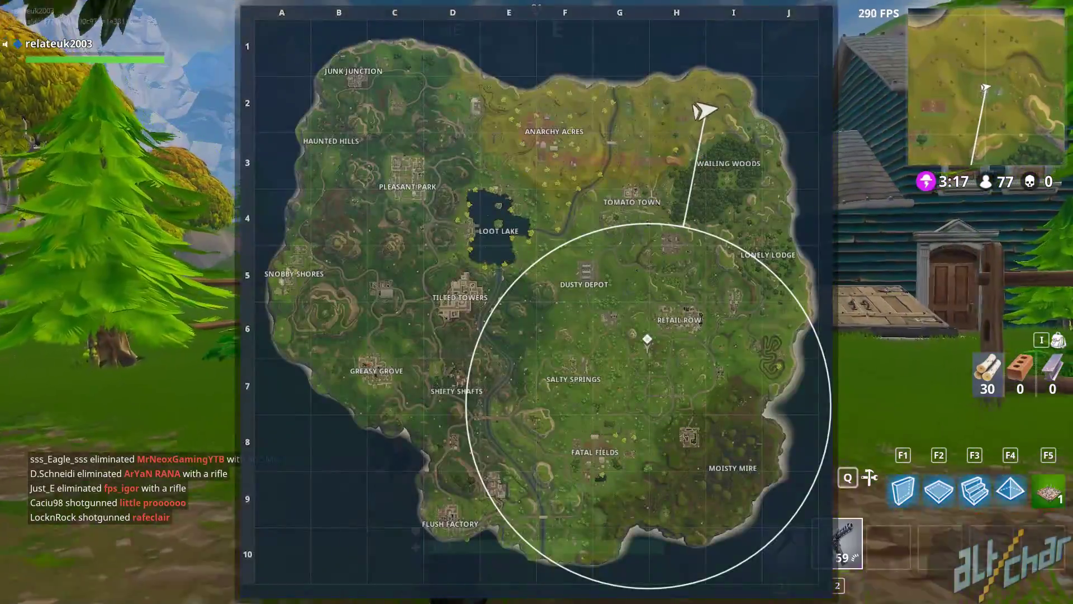
{"action": "key", "text": "m"}
{"action": "key", "text": "w"}
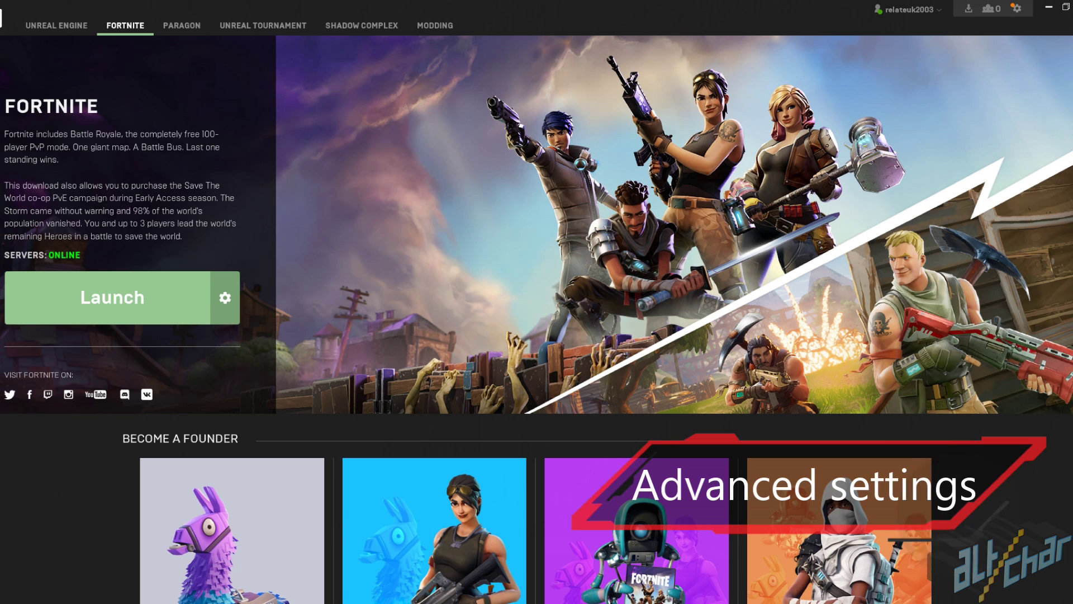
Step: In the Epic Games Launcher settings, enable Additional Command Line Arguments for Fortnite
{"action": "left_click", "coordinate": [1017, 9]}
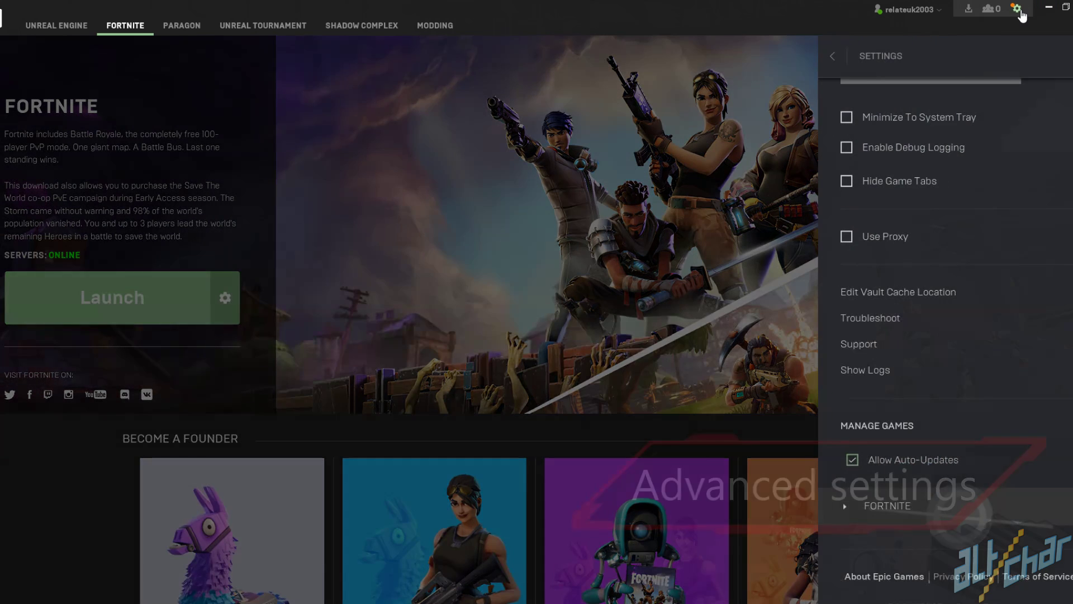
{"action": "left_click", "coordinate": [892, 508]}
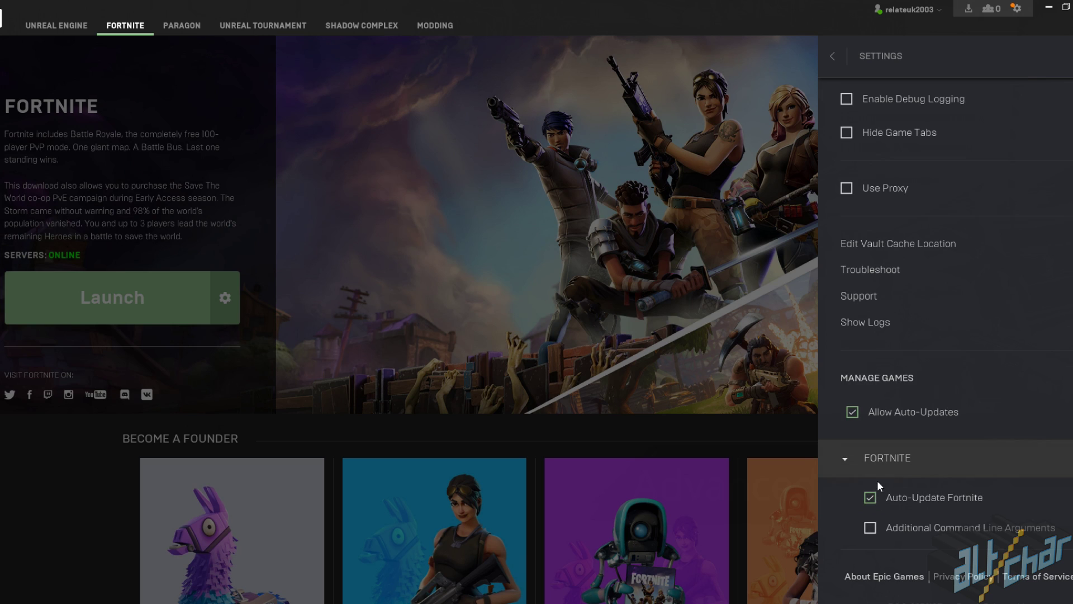
{"action": "left_click", "coordinate": [871, 528]}
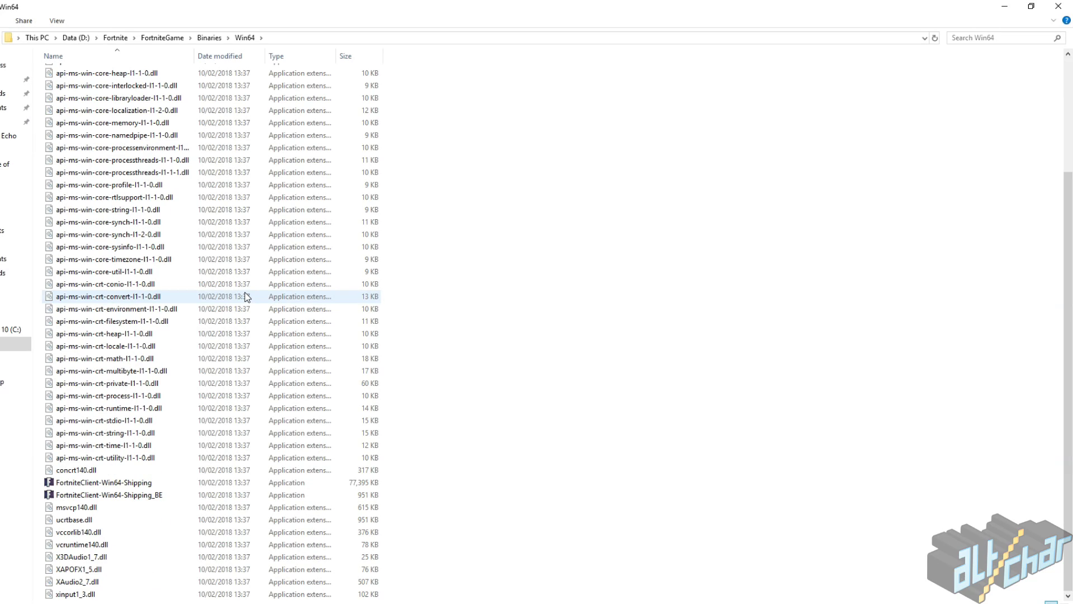
Step: Open the compatibility properties of the FortniteClient-Win64-Shipping application in the game's Win64 folder
{"action": "right_click", "coordinate": [160, 486]}
{"action": "left_click", "coordinate": [133, 484]}
{"action": "right_click", "coordinate": [133, 484]}
{"action": "left_click", "coordinate": [152, 476]}
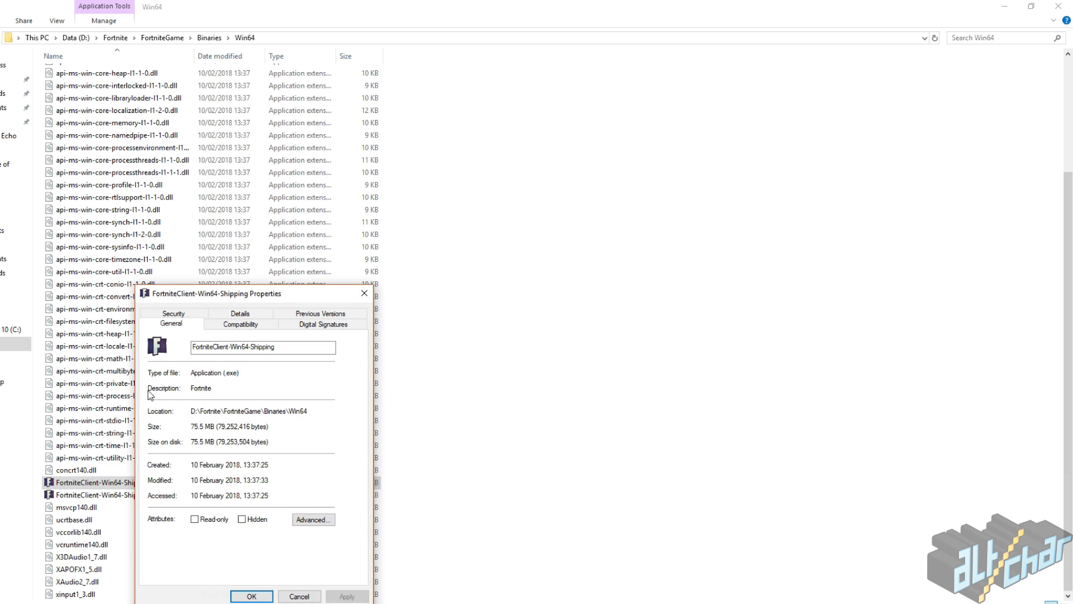
{"action": "left_click", "coordinate": [238, 326]}
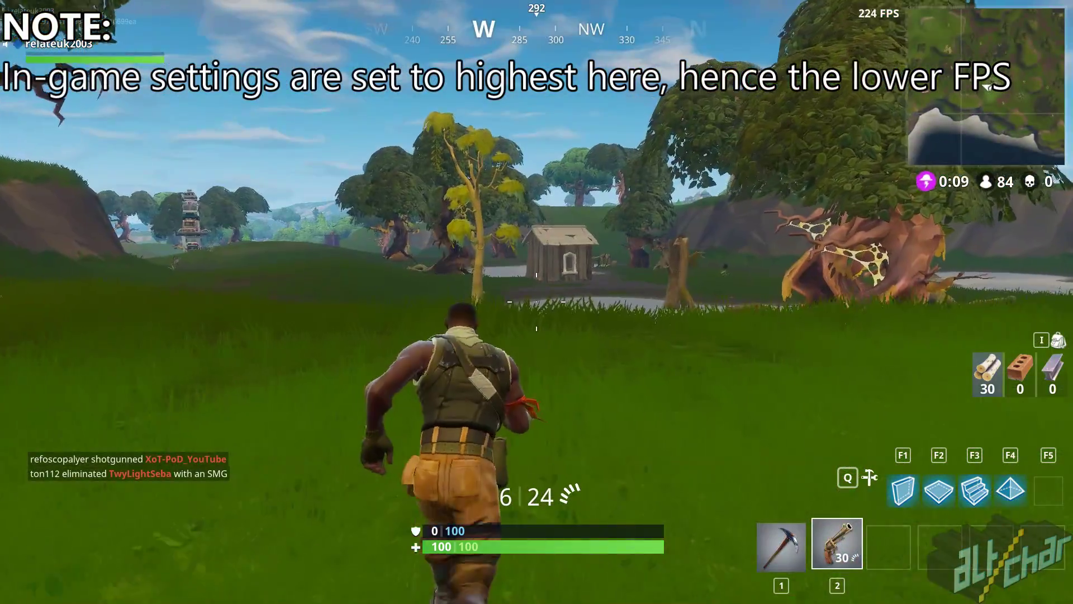
{"action": "key", "text": "w"}
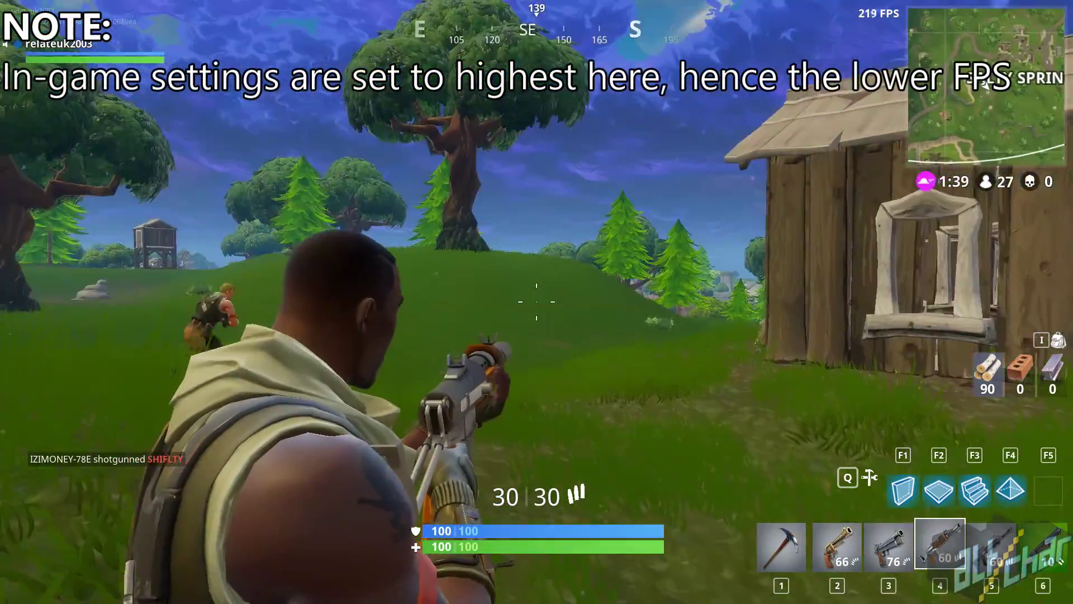
{"action": "key", "text": "w"}
{"action": "left_click", "coordinate": [537, 302]}
{"action": "left_click", "coordinate": [537, 302]}
{"action": "left_click", "coordinate": [536, 302]}
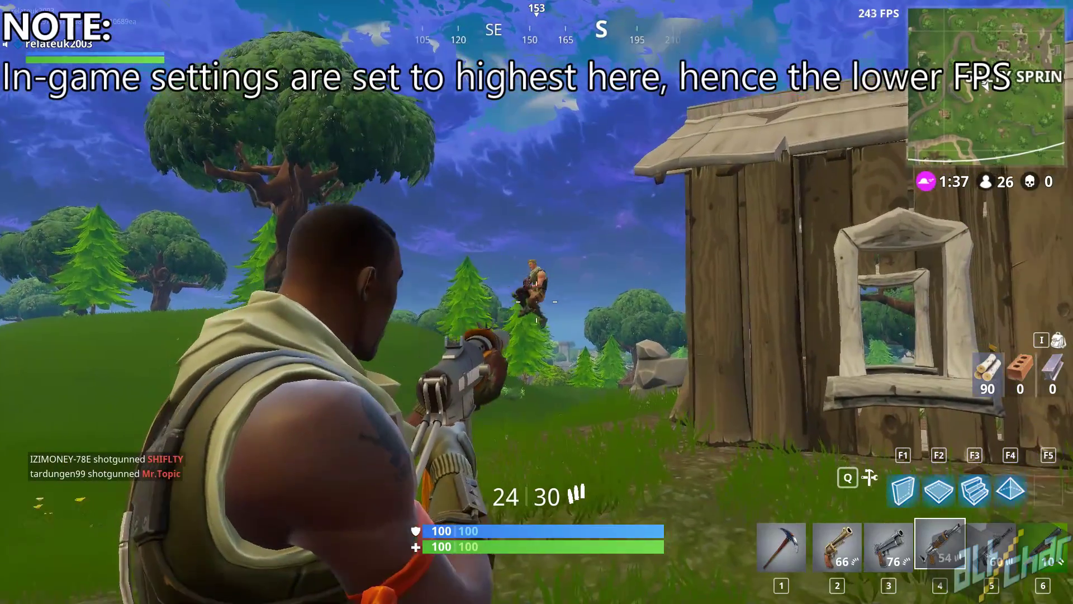
{"action": "left_click", "coordinate": [537, 302]}
{"action": "key", "text": "F3"}
{"action": "left_click", "coordinate": [537, 302]}
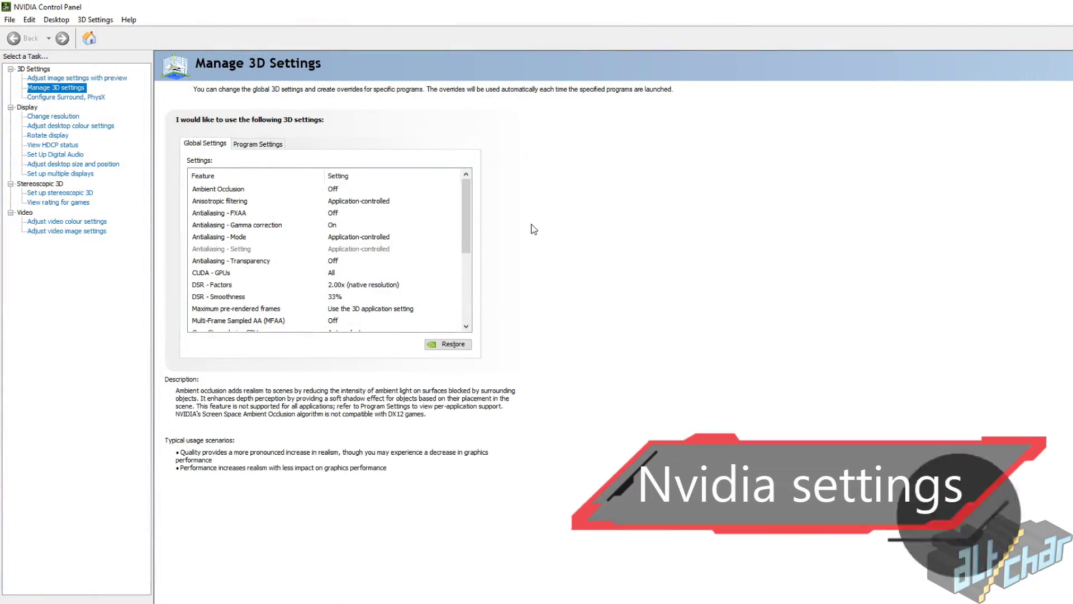
Step: Switch to the NVIDIA Control Panel and set Maximum pre-rendered frames to 1 in Fortnite's program-specific 3D settings
{"action": "left_click", "coordinate": [258, 142]}
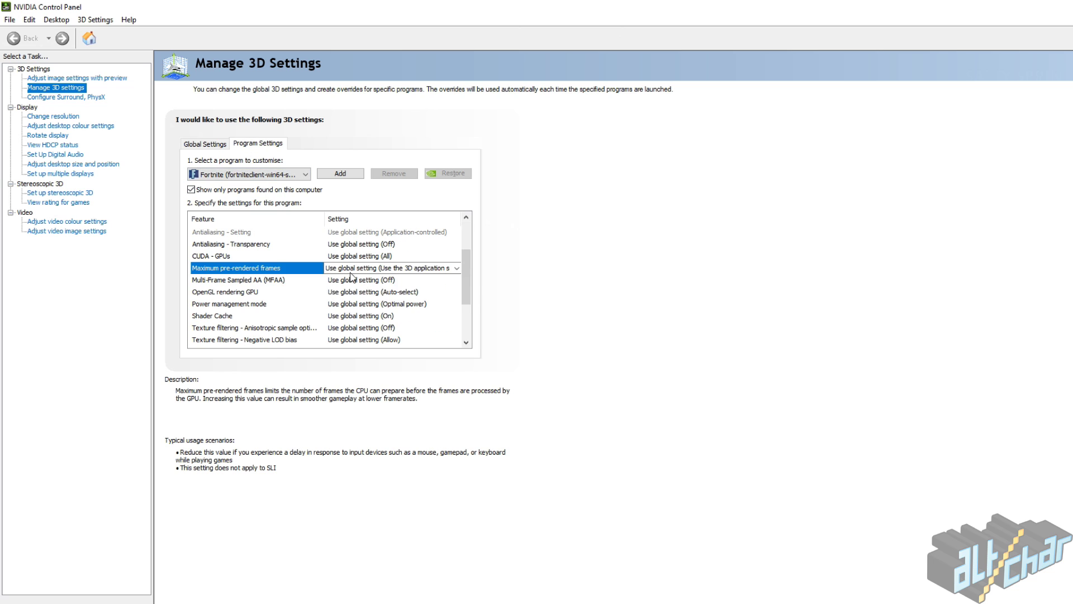
{"action": "left_click", "coordinate": [350, 271]}
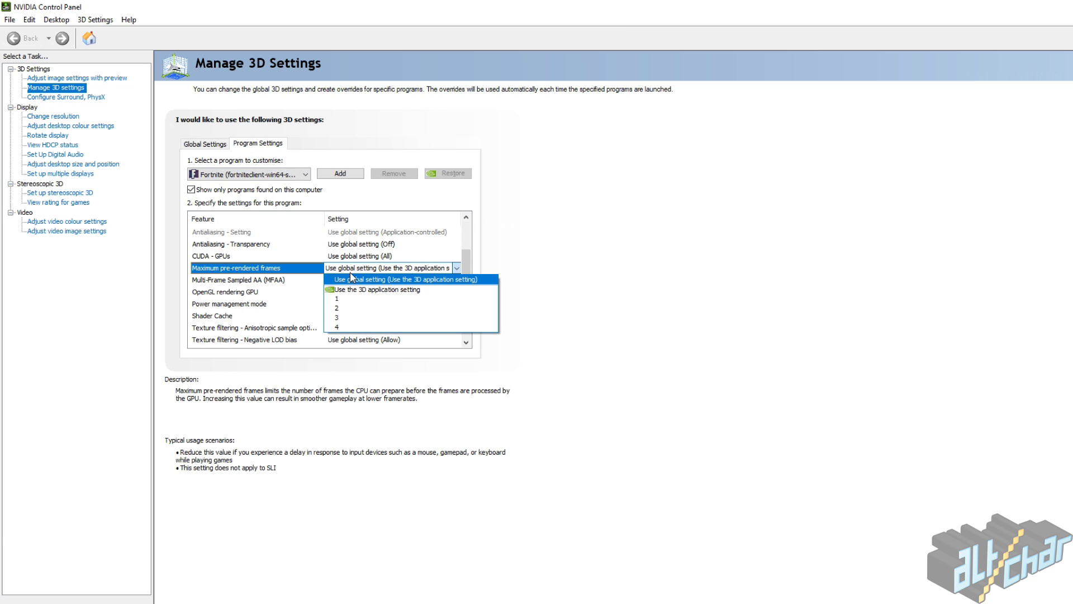
{"action": "left_click", "coordinate": [357, 301]}
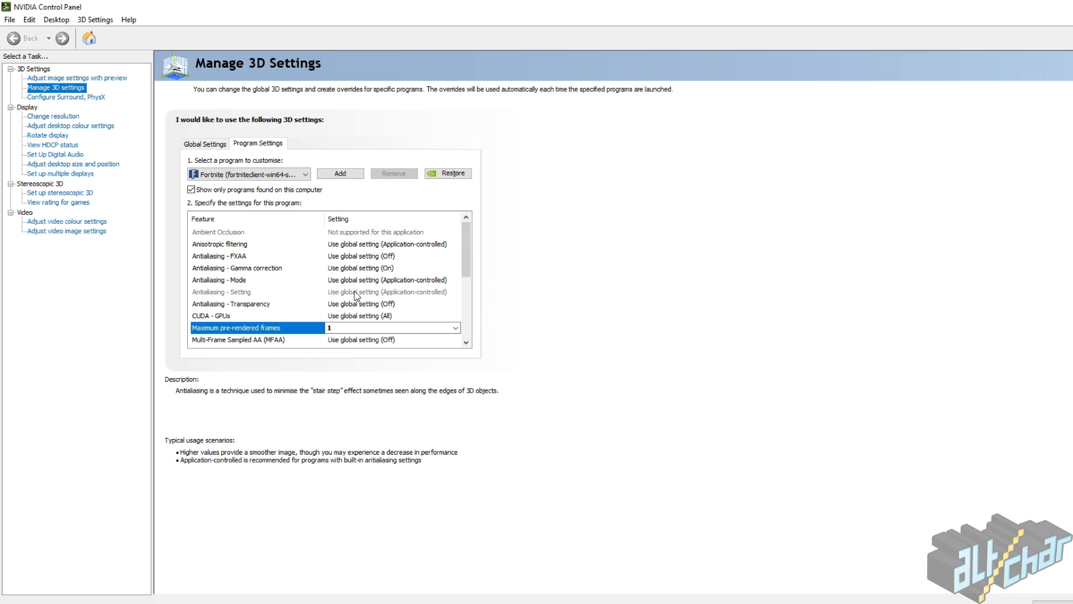
Step: Set Fortnite's Power management mode to Prefer maximum performance and its Vertical sync to Off
{"action": "left_click", "coordinate": [344, 277]}
{"action": "left_click", "coordinate": [358, 281]}
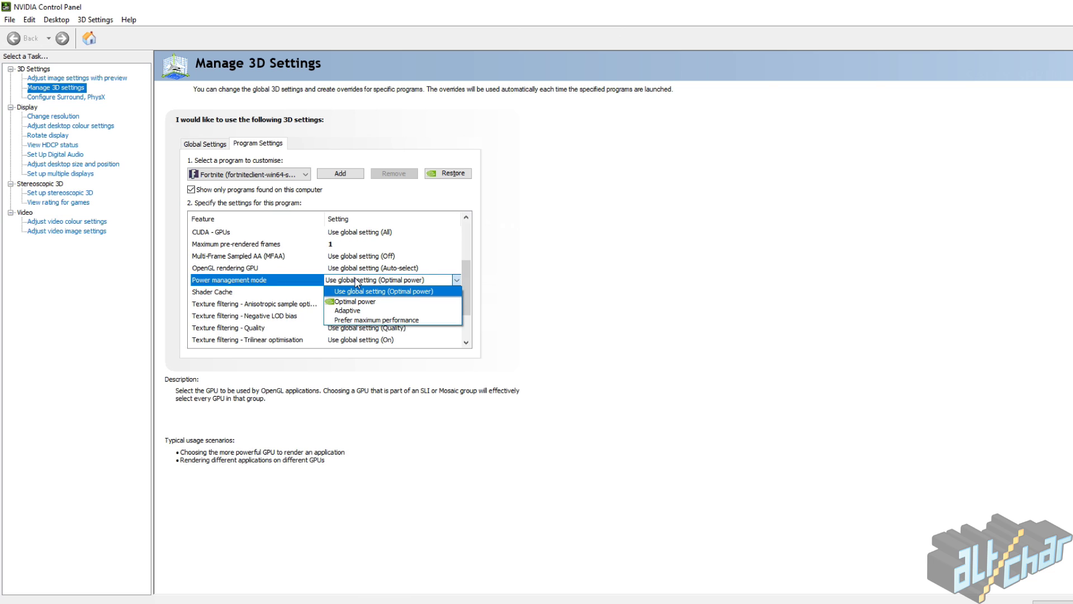
{"action": "left_click", "coordinate": [395, 320]}
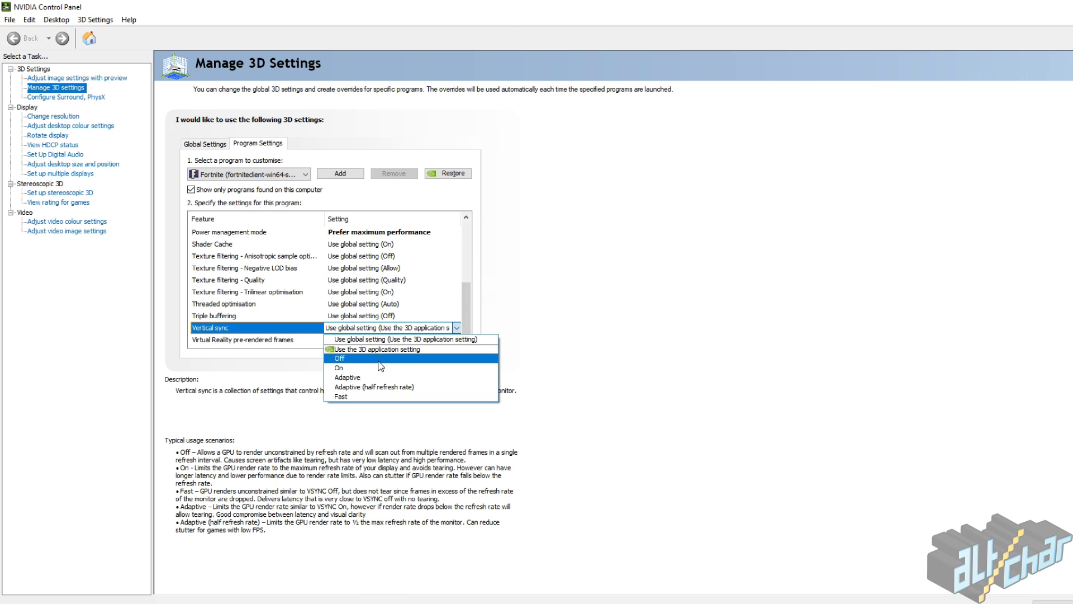
{"action": "left_click", "coordinate": [378, 360]}
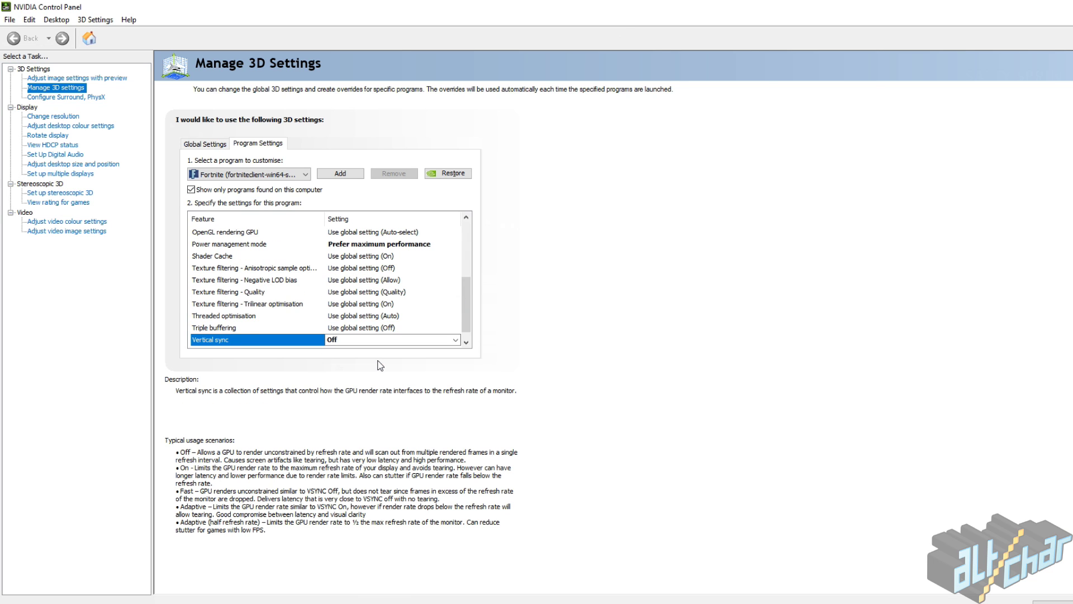
Step: Set Threaded optimisation to On in the 3D settings for Fortnite
{"action": "left_click", "coordinate": [373, 316]}
{"action": "left_click", "coordinate": [375, 316]}
{"action": "left_click", "coordinate": [357, 357]}
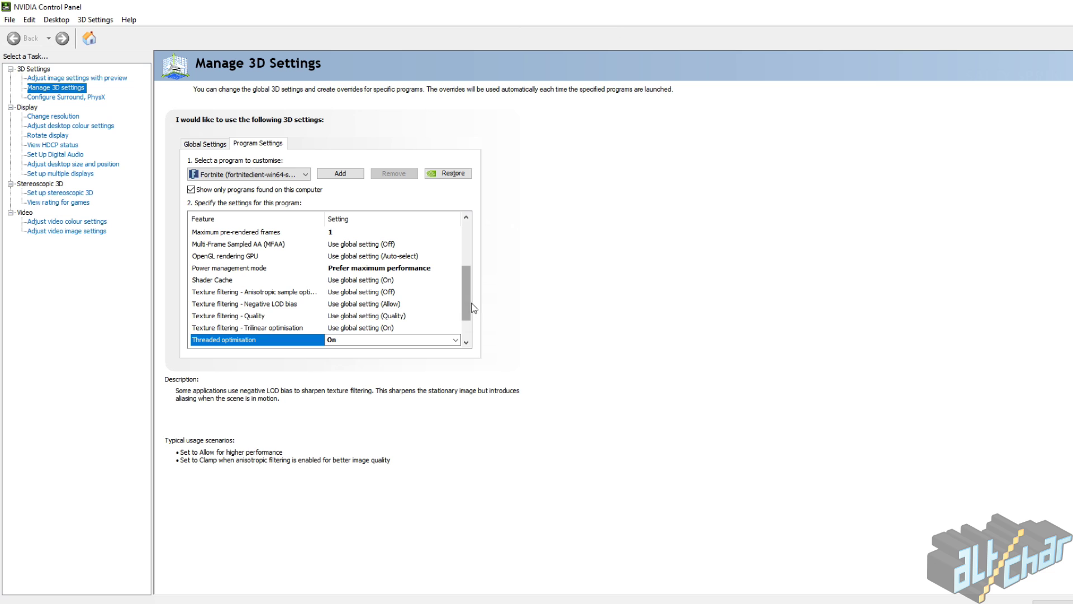
{"action": "left_click_drag", "start_coordinate": [473, 309], "coordinate": [474, 333]}
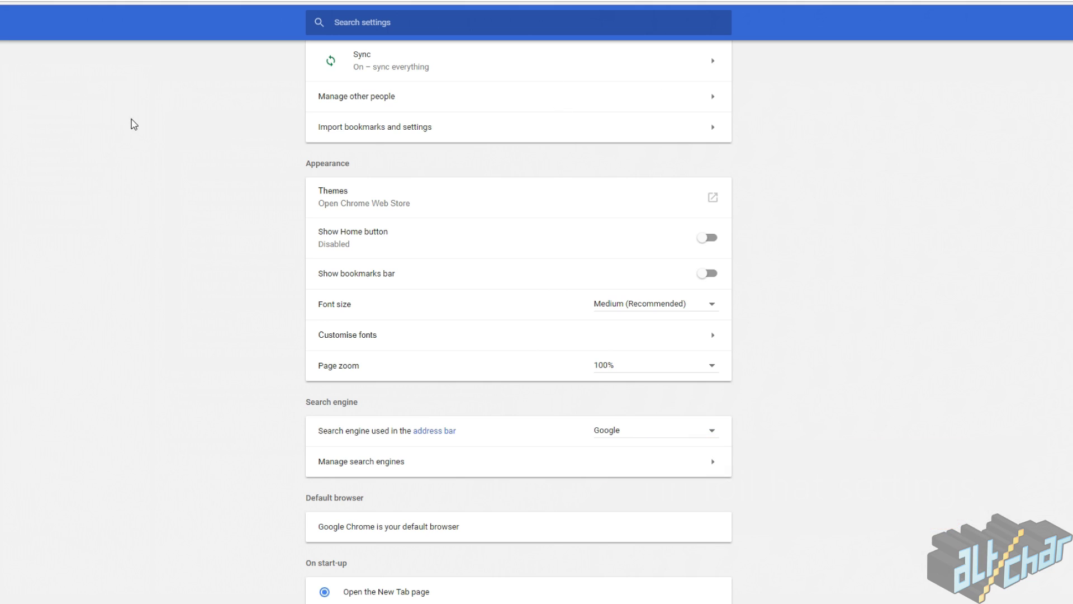
Step: Switch to Google Chrome's settings and look through the basic and advanced options
{"action": "scroll", "coordinate": [139, 105], "scroll_direction": "down", "scroll_amount": 3}
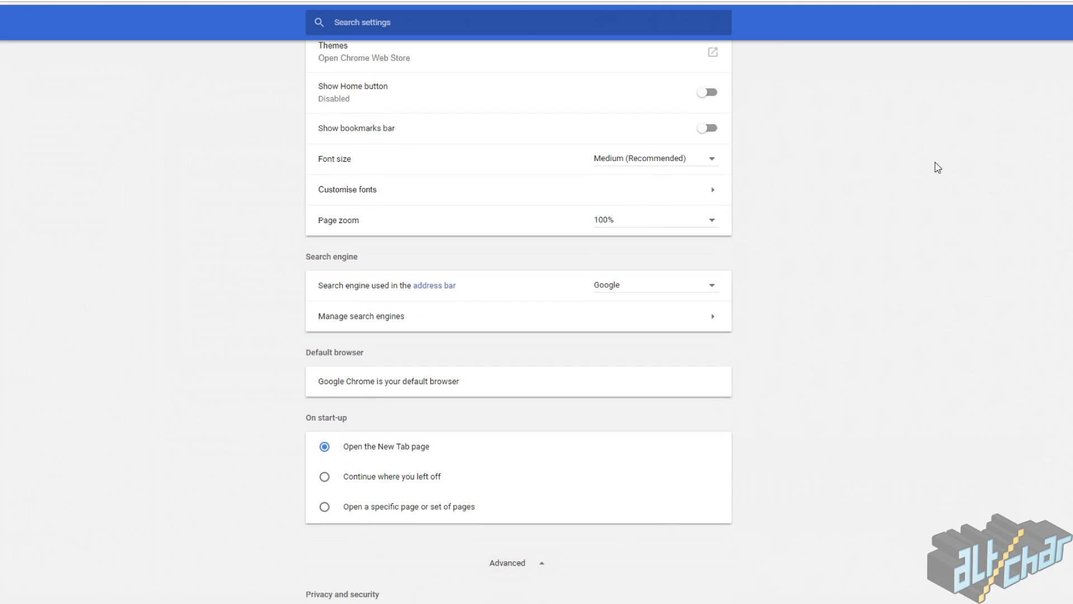
{"action": "scroll", "coordinate": [892, 204], "scroll_direction": "down", "scroll_amount": 10}
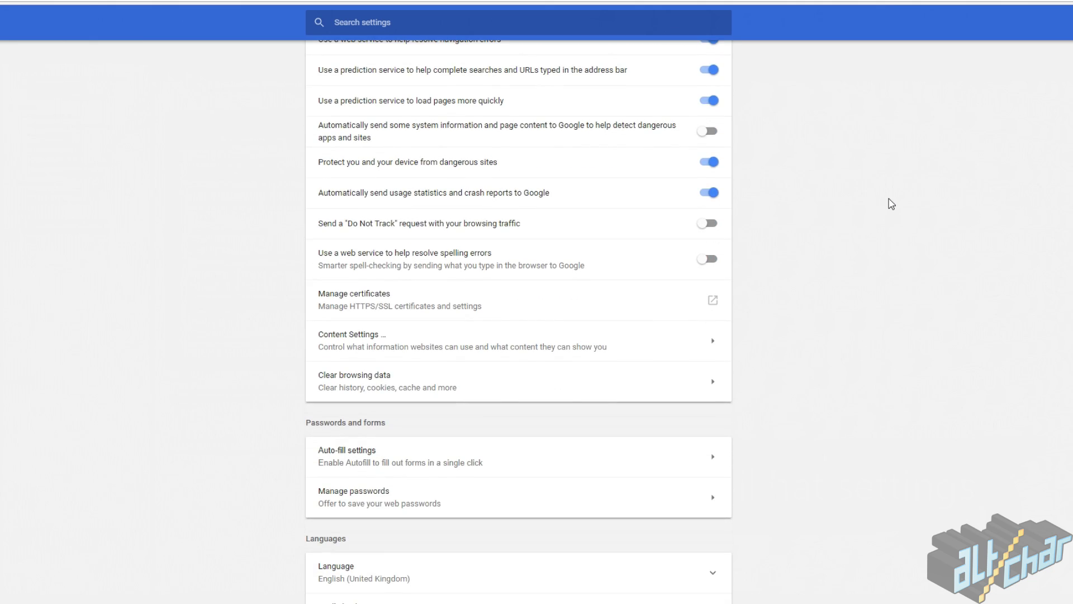
{"action": "scroll", "coordinate": [891, 204], "scroll_direction": "down", "scroll_amount": 9}
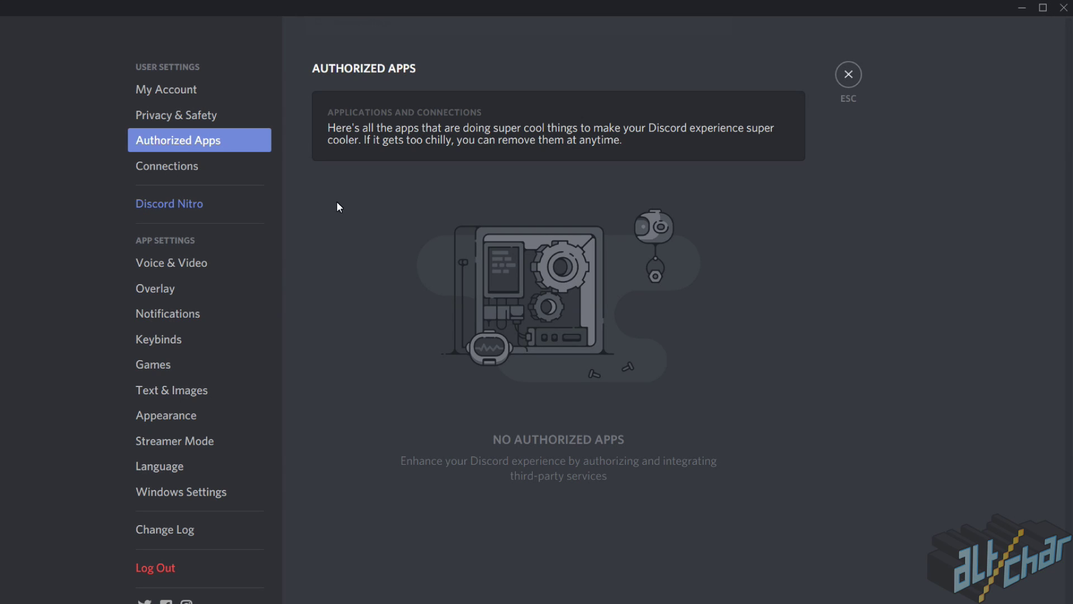
Step: Switch to Discord's user settings and turn off Hardware Acceleration in the advanced appearance options
{"action": "left_click", "coordinate": [216, 419]}
{"action": "scroll", "coordinate": [292, 378], "scroll_direction": "down", "scroll_amount": 3}
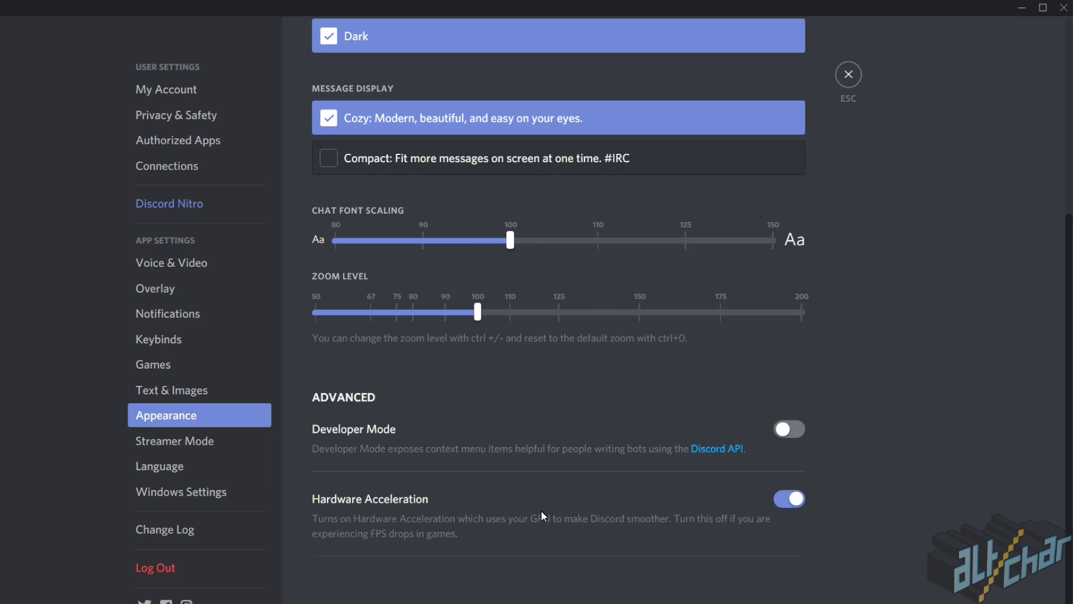
{"action": "left_click", "coordinate": [786, 503]}
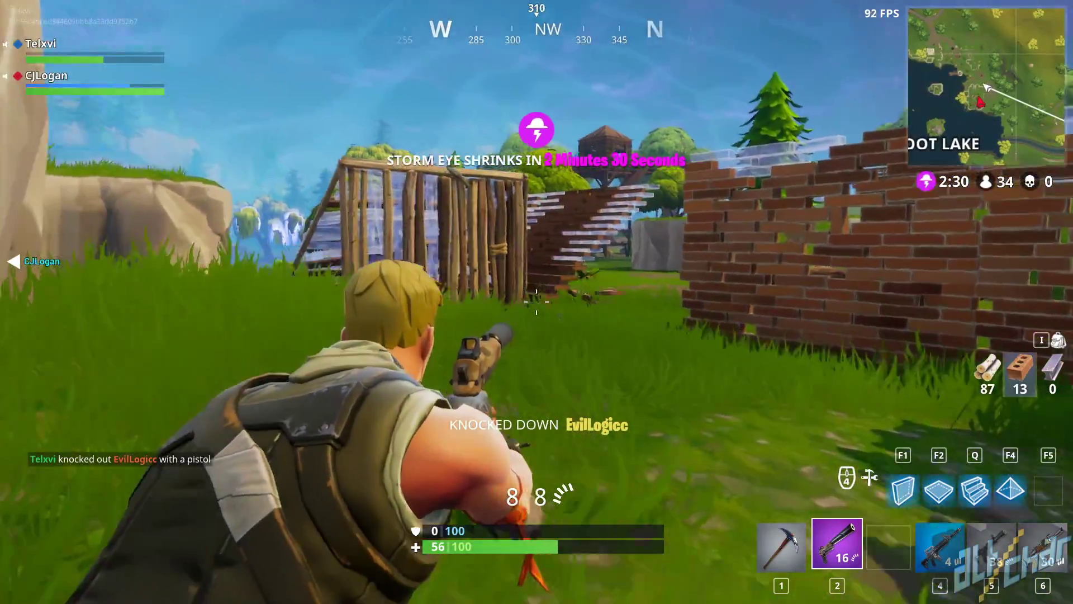
{"action": "key", "text": "a"}
{"action": "left_click", "coordinate": [537, 301]}
{"action": "left_click", "coordinate": [537, 302]}
{"action": "left_click", "coordinate": [537, 301]}
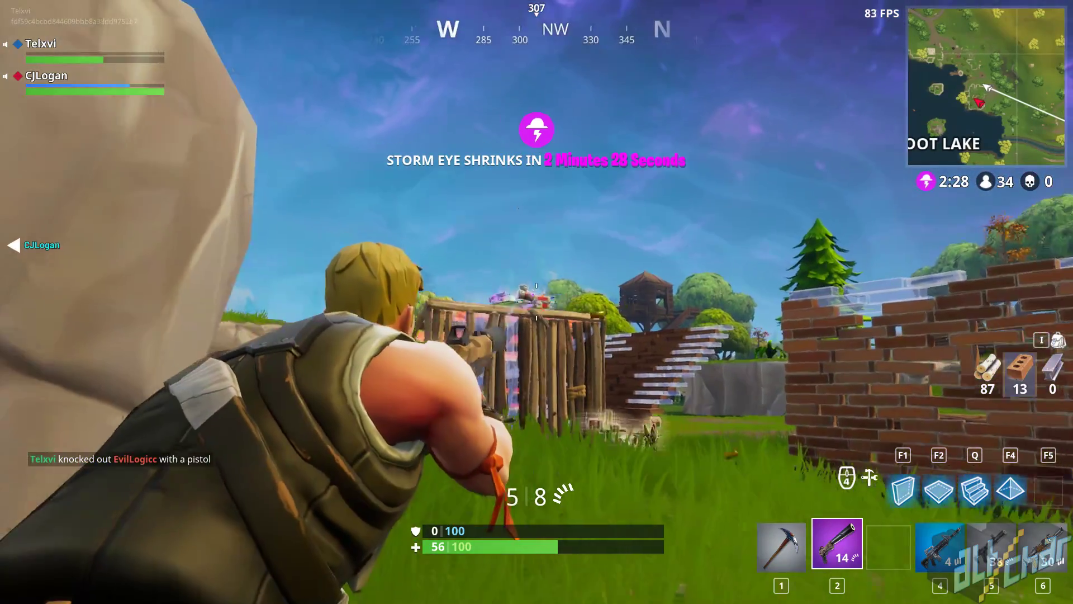
{"action": "left_click", "coordinate": [536, 302]}
{"action": "left_click", "coordinate": [537, 302]}
{"action": "left_click", "coordinate": [537, 302]}
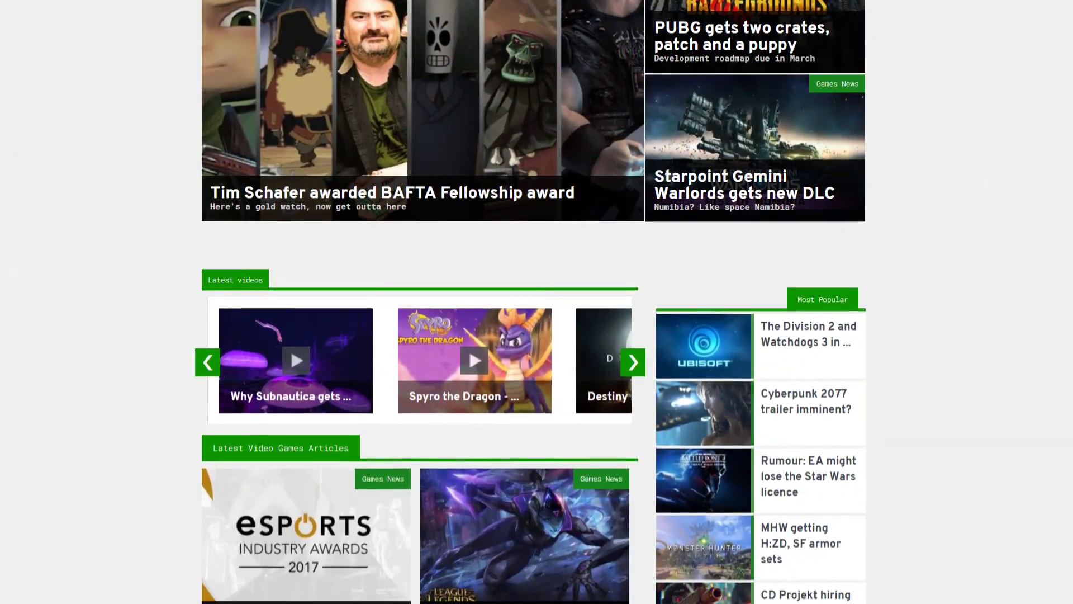